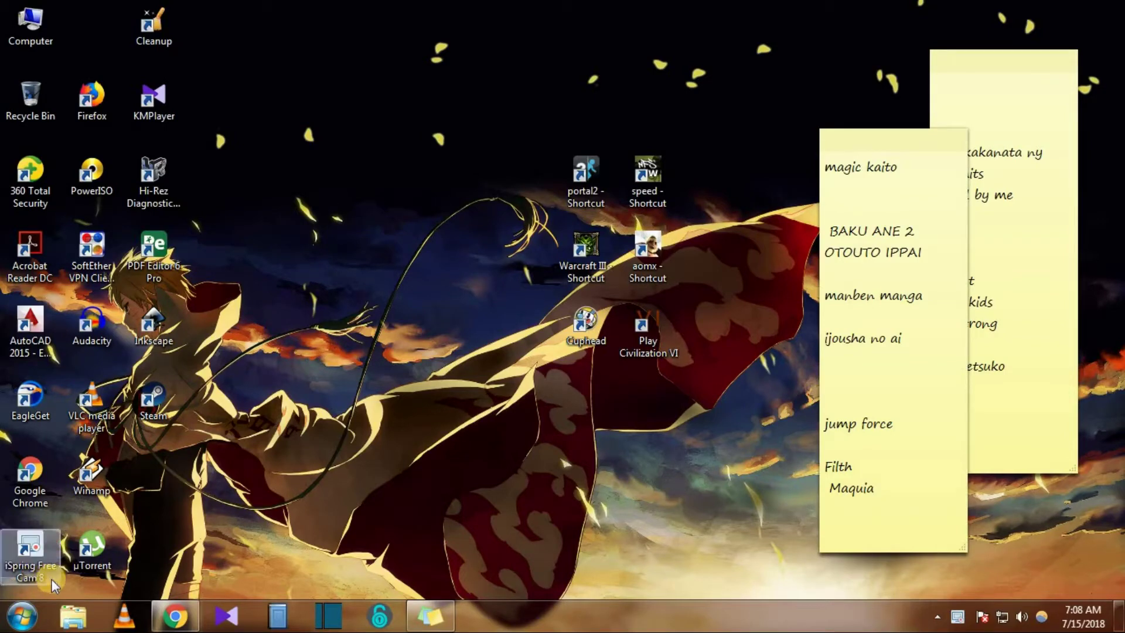
# Bring the Chrome window with the Kyouran Hey Kids!! YouTube video to the front
pyautogui.click(187, 618)
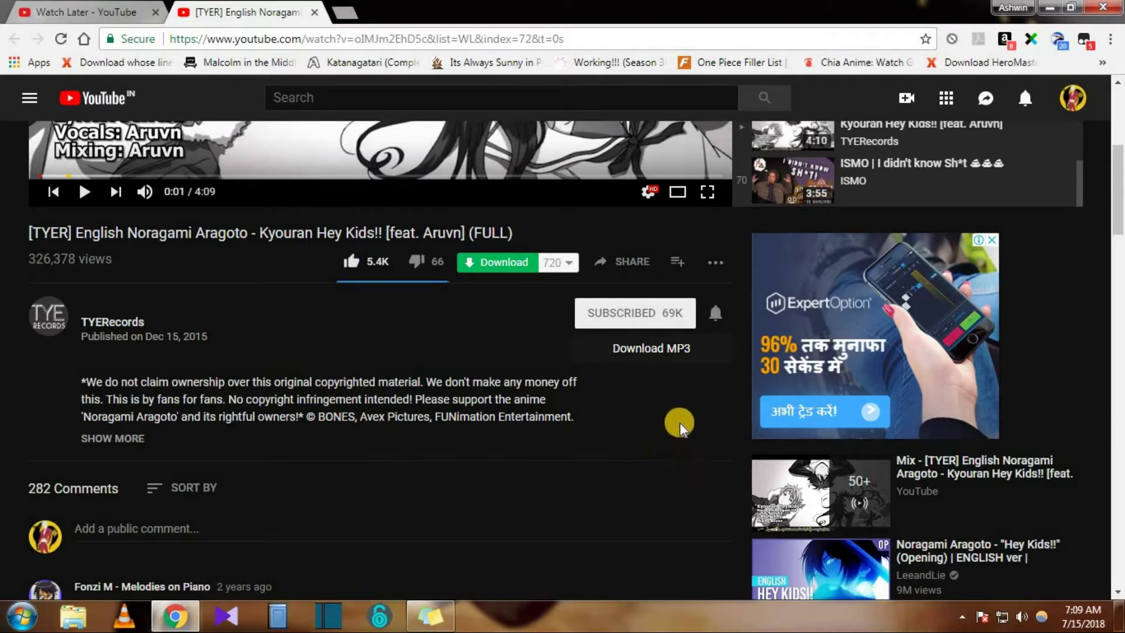
pyautogui.scroll(5, 685, 432)
pyautogui.scroll(-4, 668, 492)
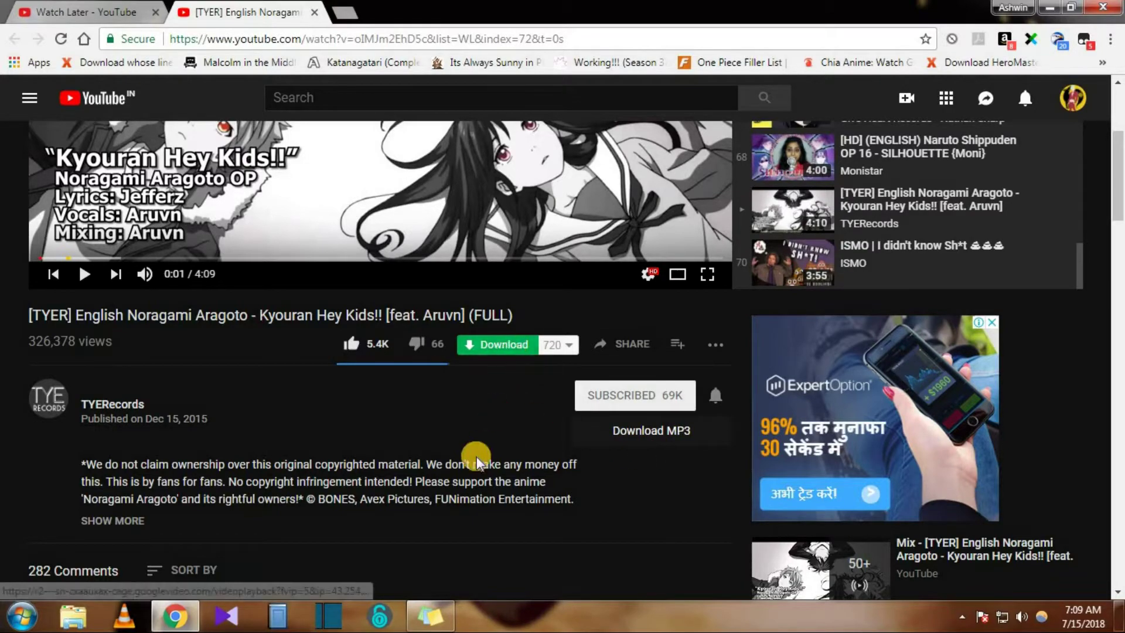
pyautogui.scroll(3, 519, 526)
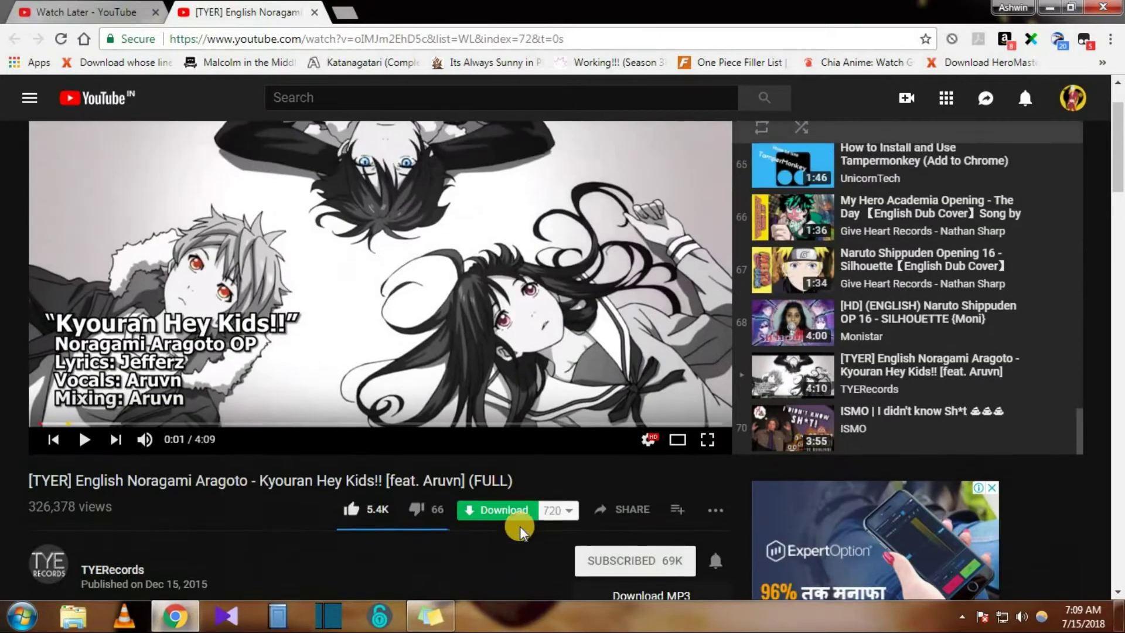
pyautogui.scroll(2, 519, 526)
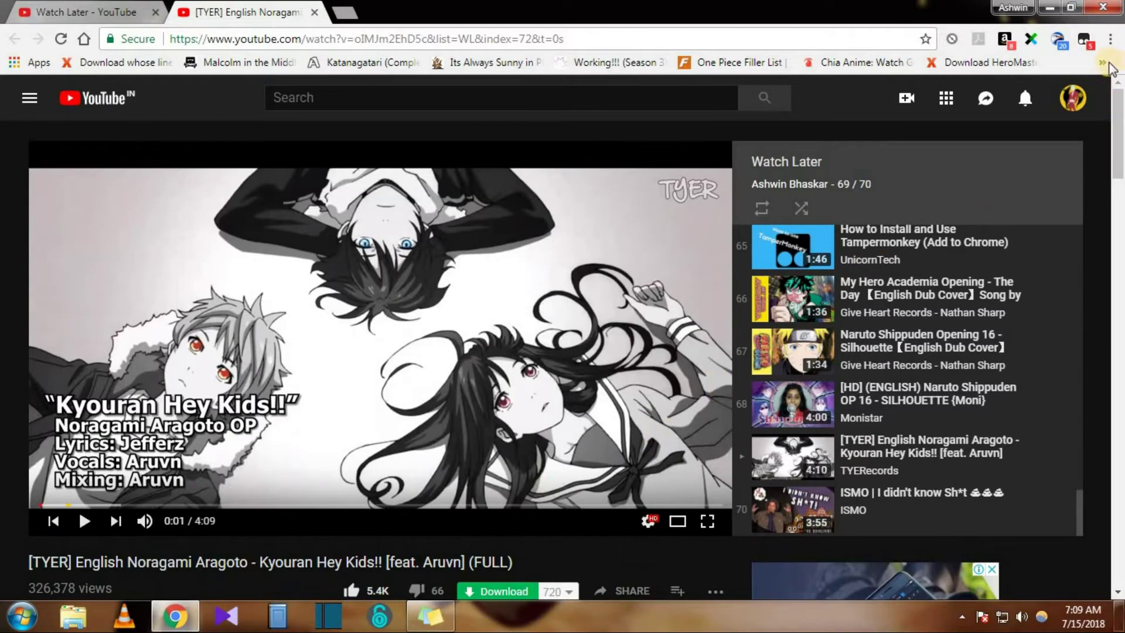
# Open Chrome's Extensions page via More tools, then follow 'Get more extensions' to the Web Store
pyautogui.click(1110, 39)
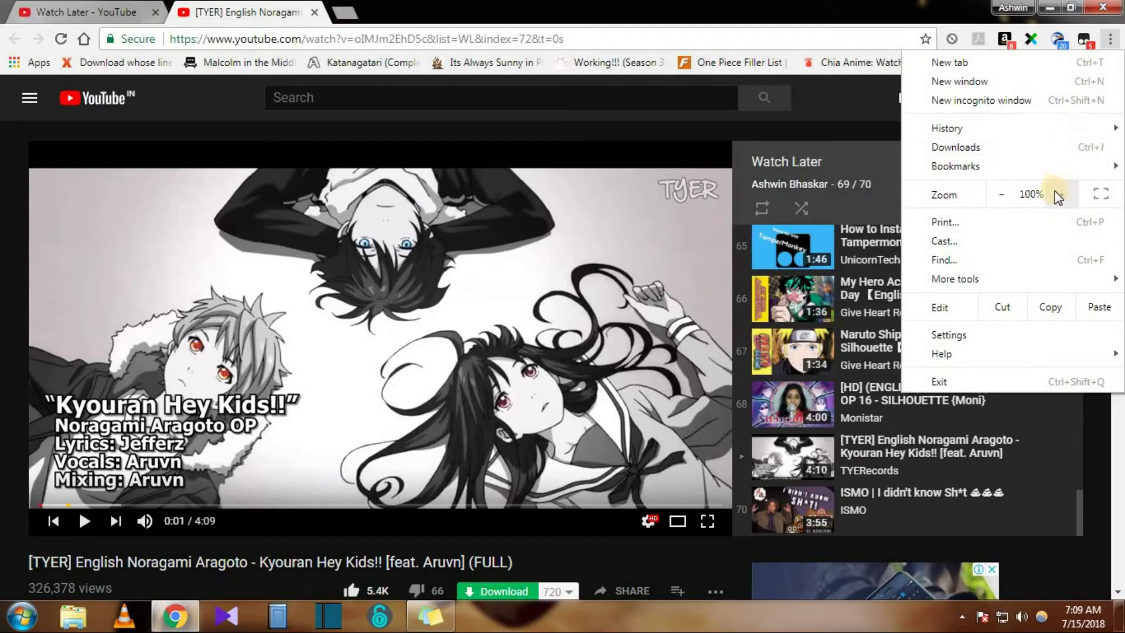
pyautogui.moveTo(1013, 279)
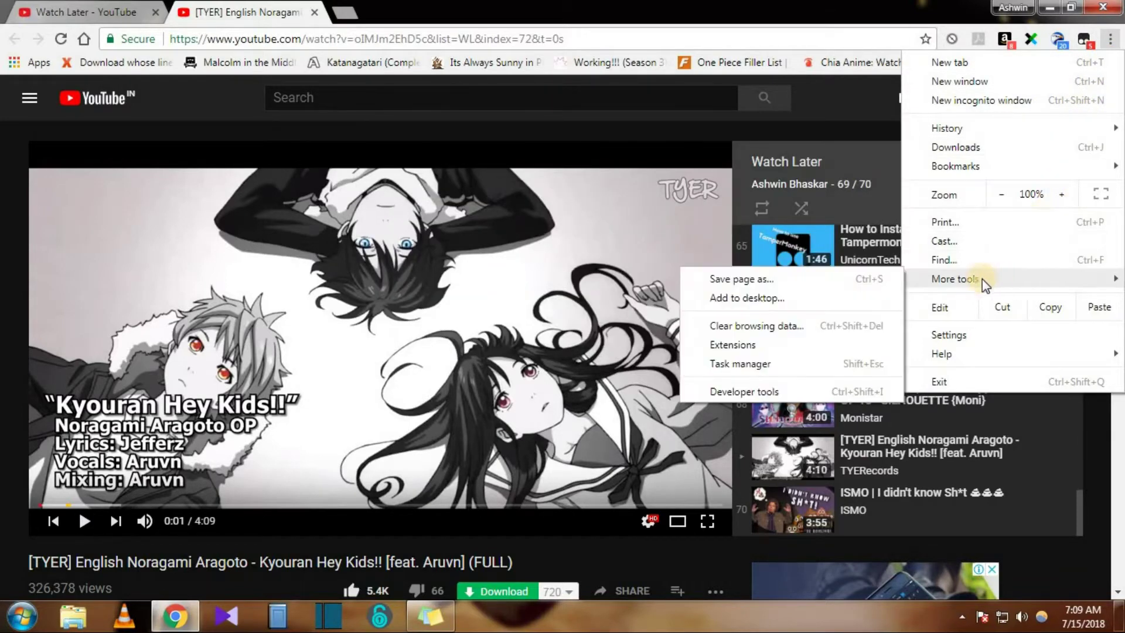
pyautogui.click(784, 344)
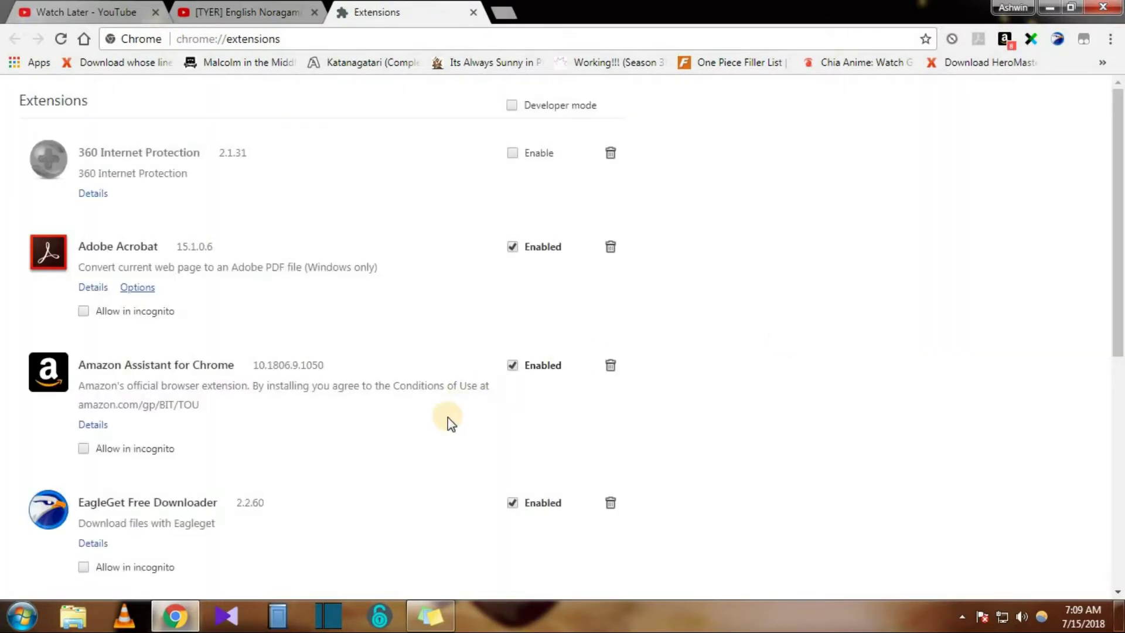
pyautogui.scroll(-10, 447, 417)
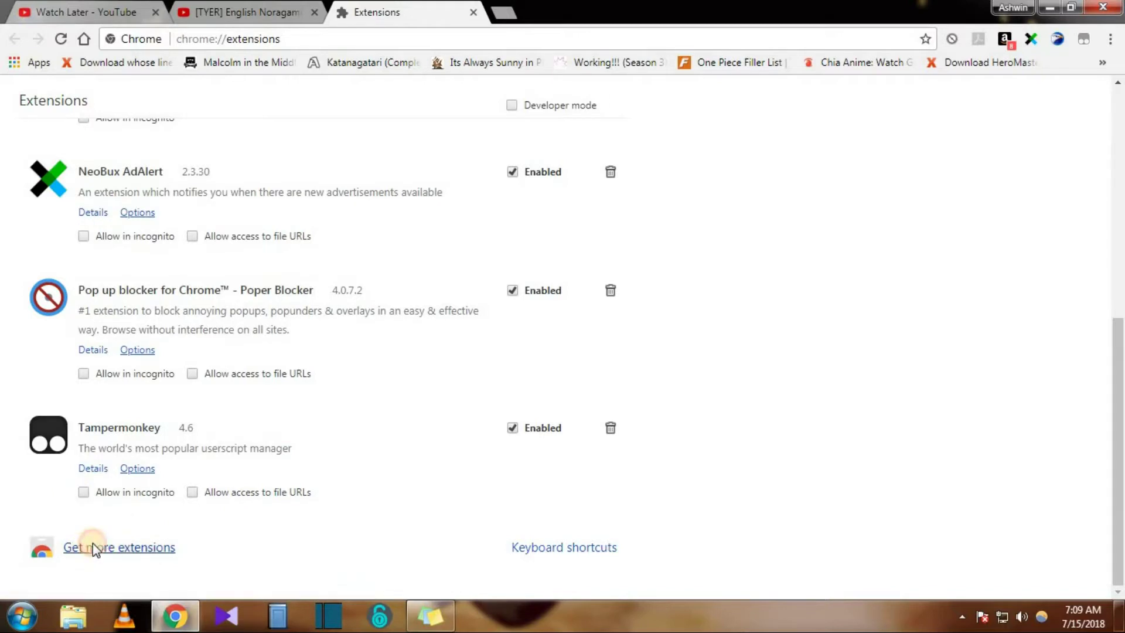
pyautogui.click(94, 546)
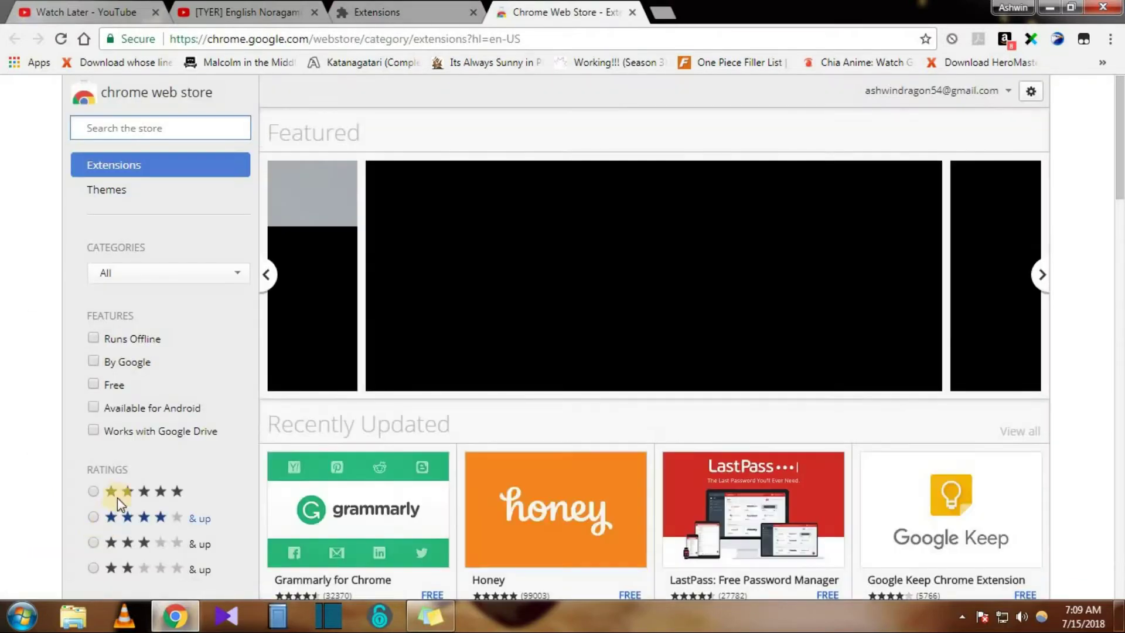
# Search the Web Store for 'eagleget' and confirm EagleGet Free Downloader shows as Added
pyautogui.click(190, 169)
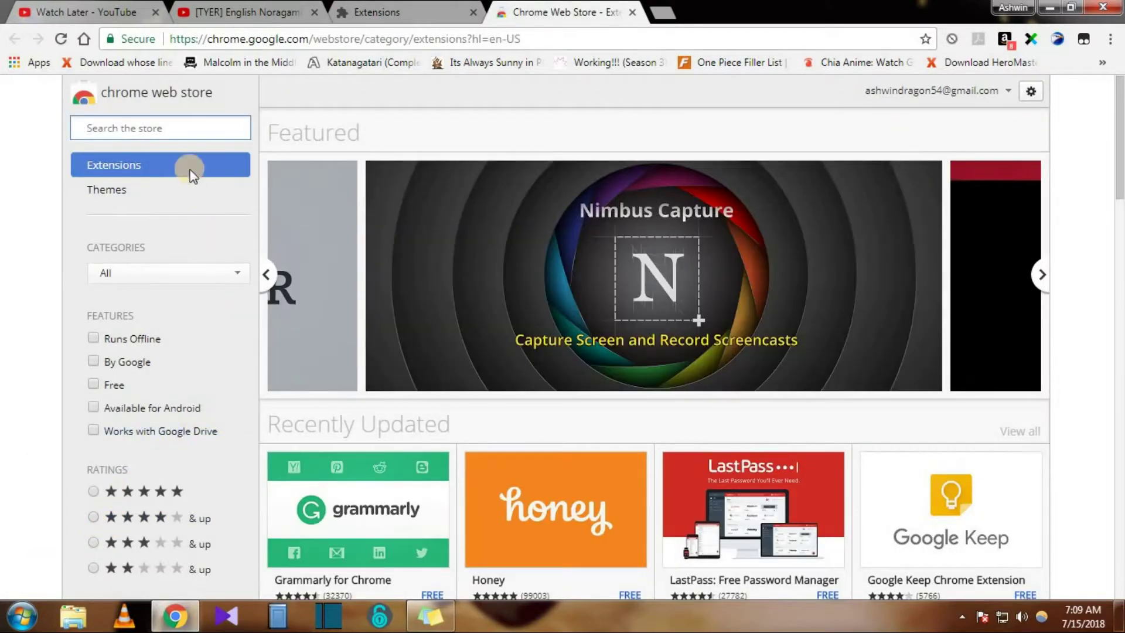
pyautogui.click(195, 134)
pyautogui.write('eagle')
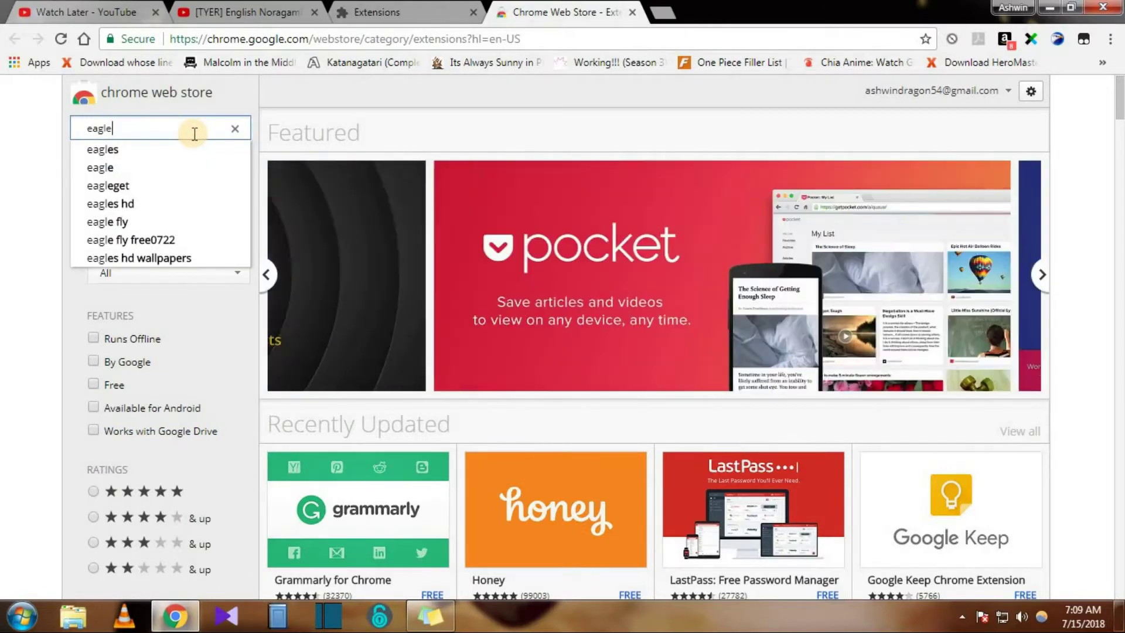
pyautogui.write('get')
pyautogui.press('Return')
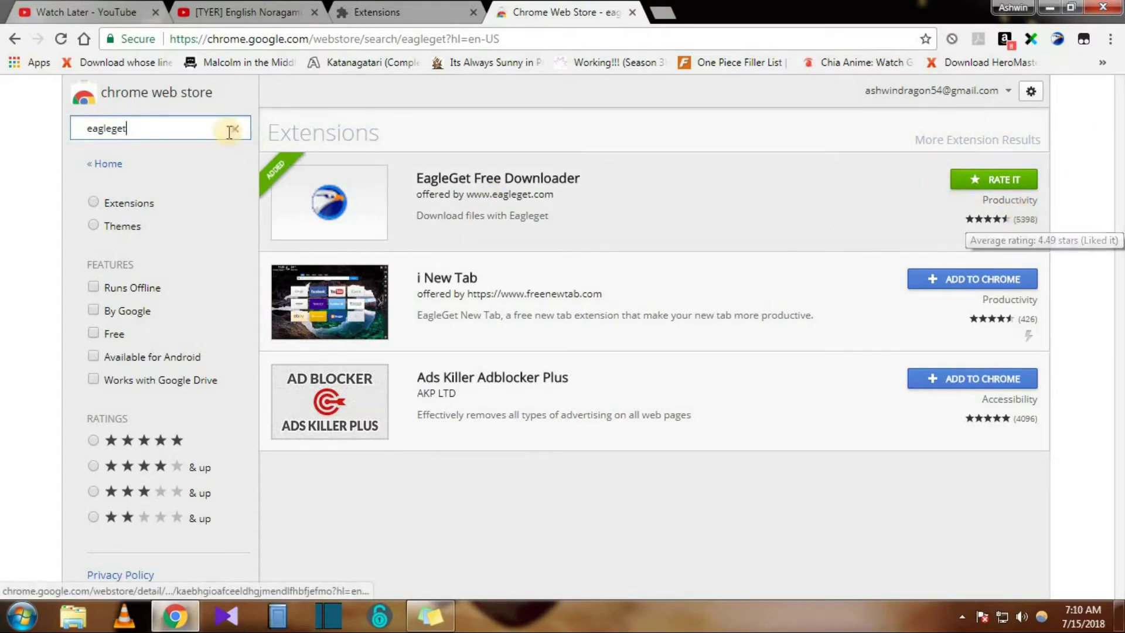
# Replace the search query with 'video', dismiss the suggestions, and close the Web Store tab
pyautogui.moveTo(126, 128); pyautogui.dragTo(76, 134)
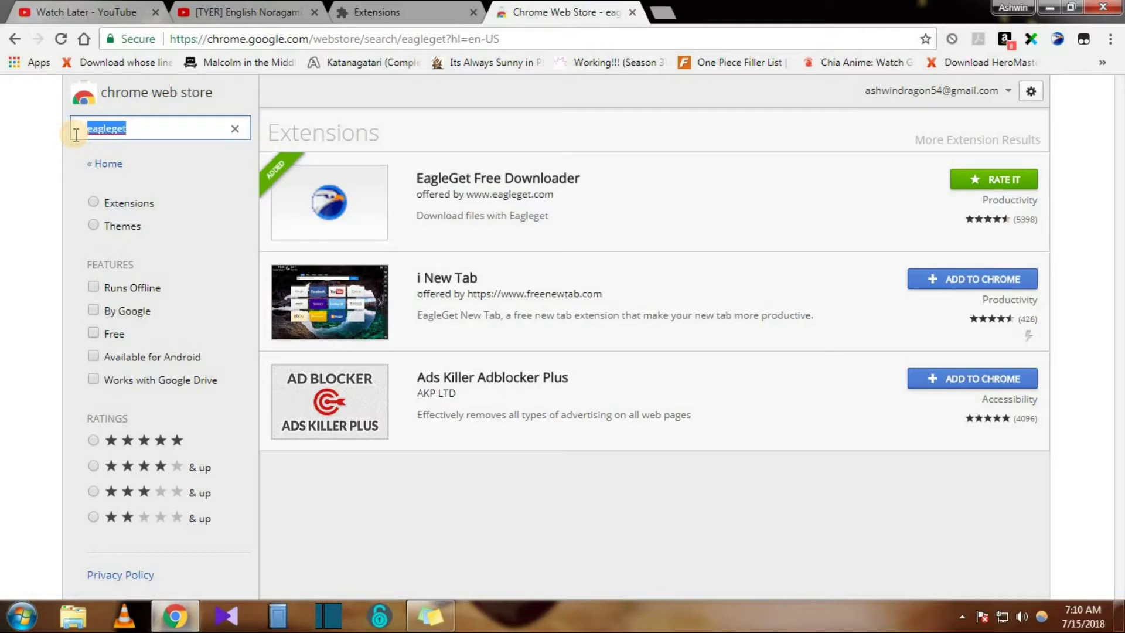
pyautogui.write('video')
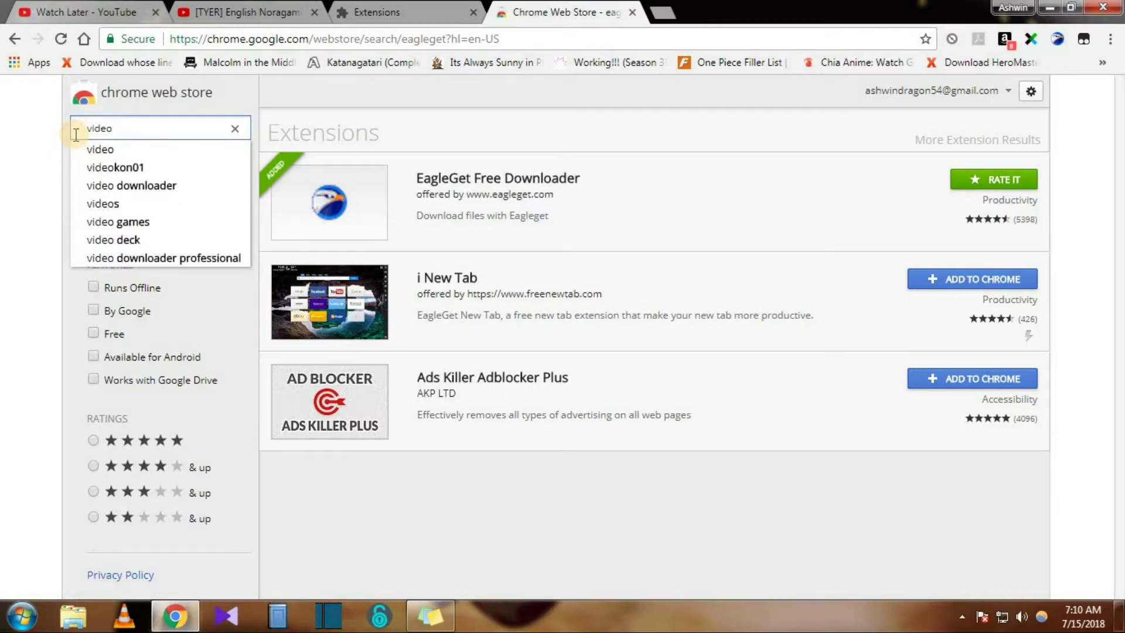
pyautogui.click(556, 212)
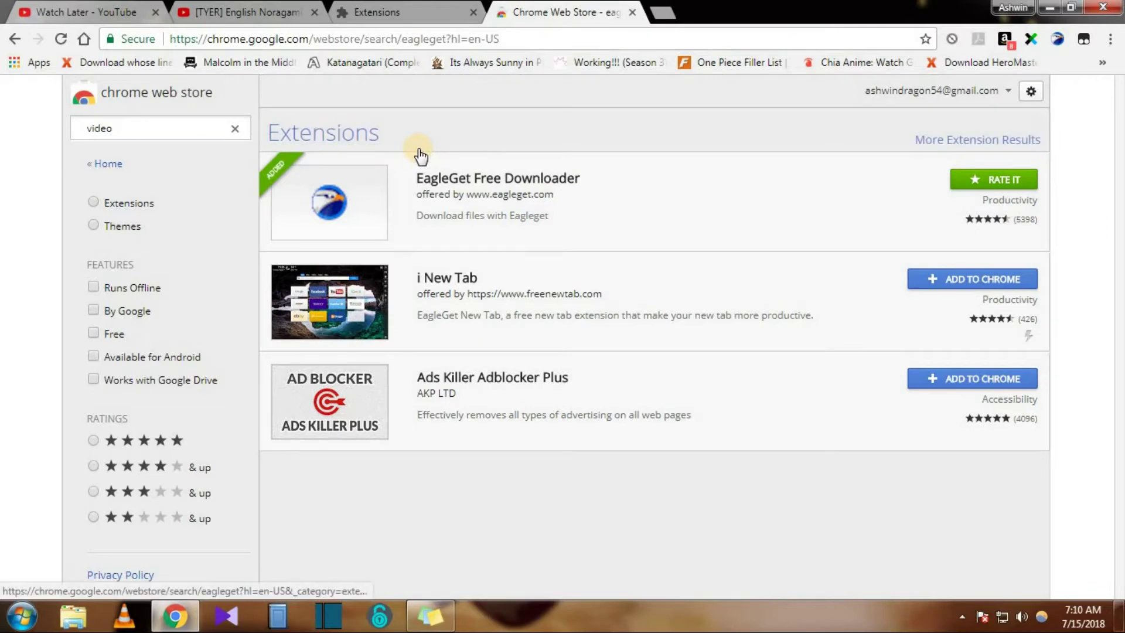
pyautogui.click(633, 11)
# Load savefrom.net in the Extensions tab from the address bar
pyautogui.click(593, 37)
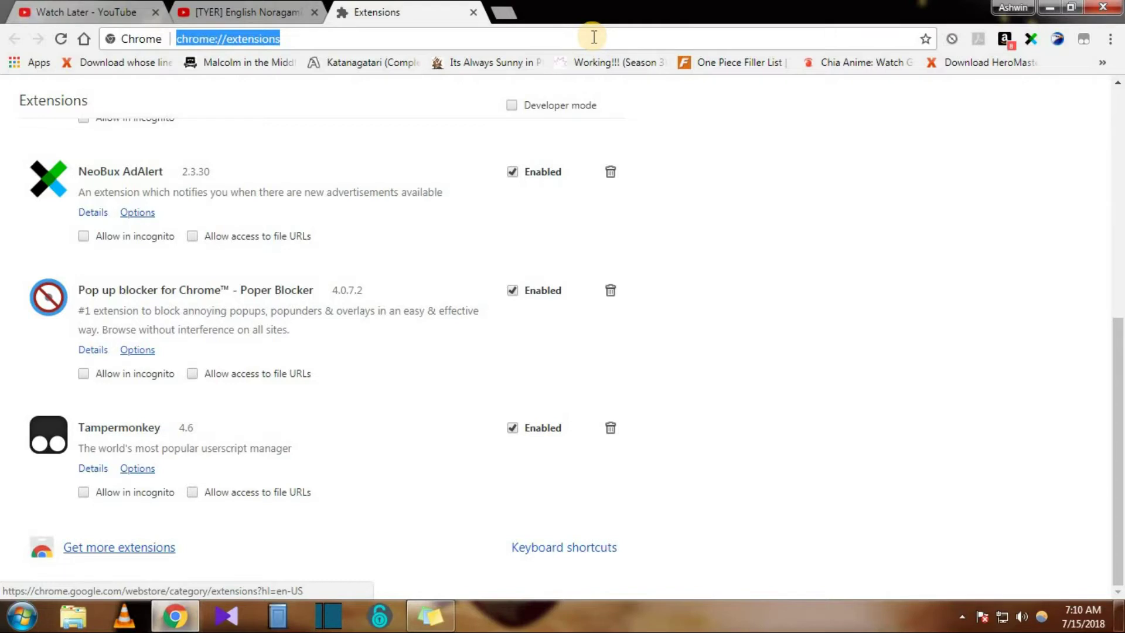
pyautogui.write('save')
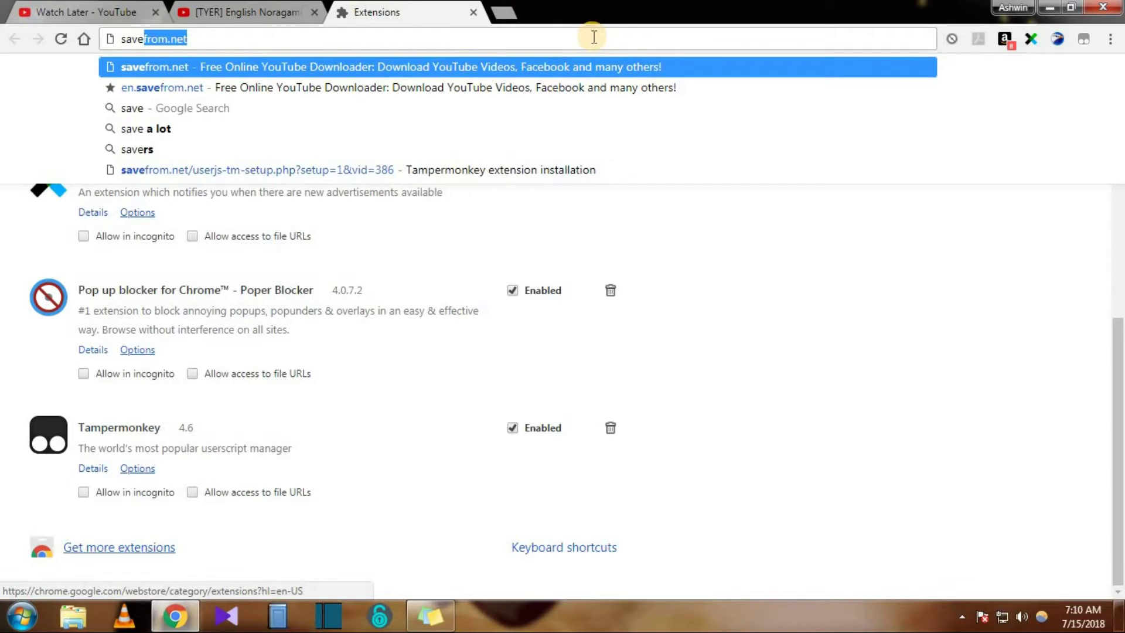
pyautogui.press('Return')
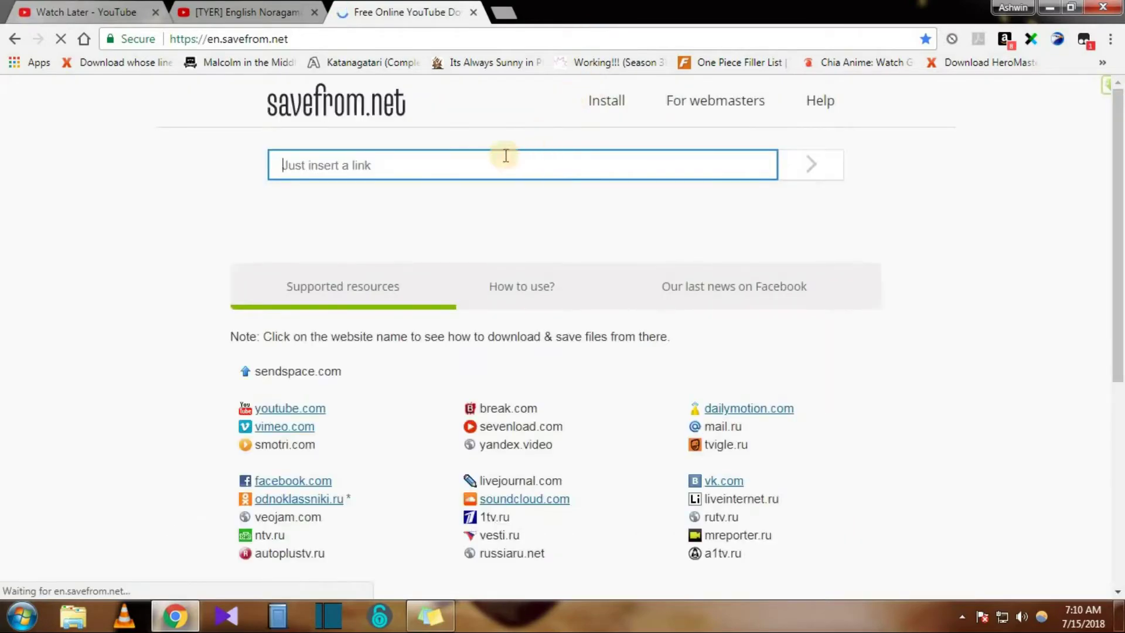
# Copy the Kyouran Hey Kids!! video URL from YouTube and submit it in savefrom.net's link box
pyautogui.click(278, 7)
pyautogui.click(409, 39)
pyautogui.rightClick(410, 41)
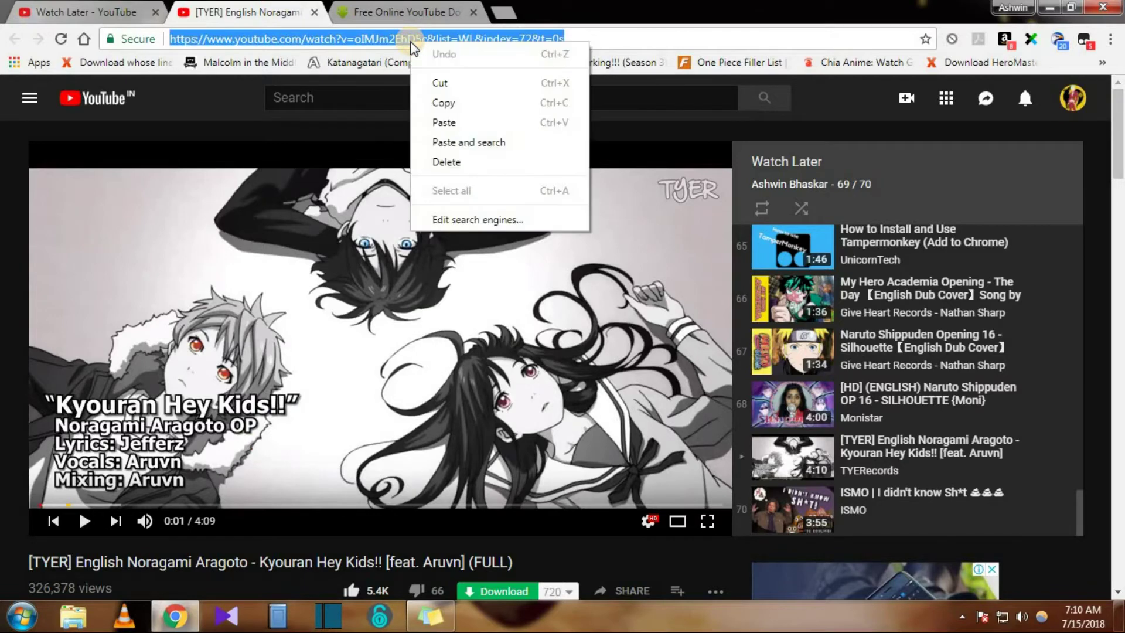
pyautogui.click(443, 103)
pyautogui.click(410, 9)
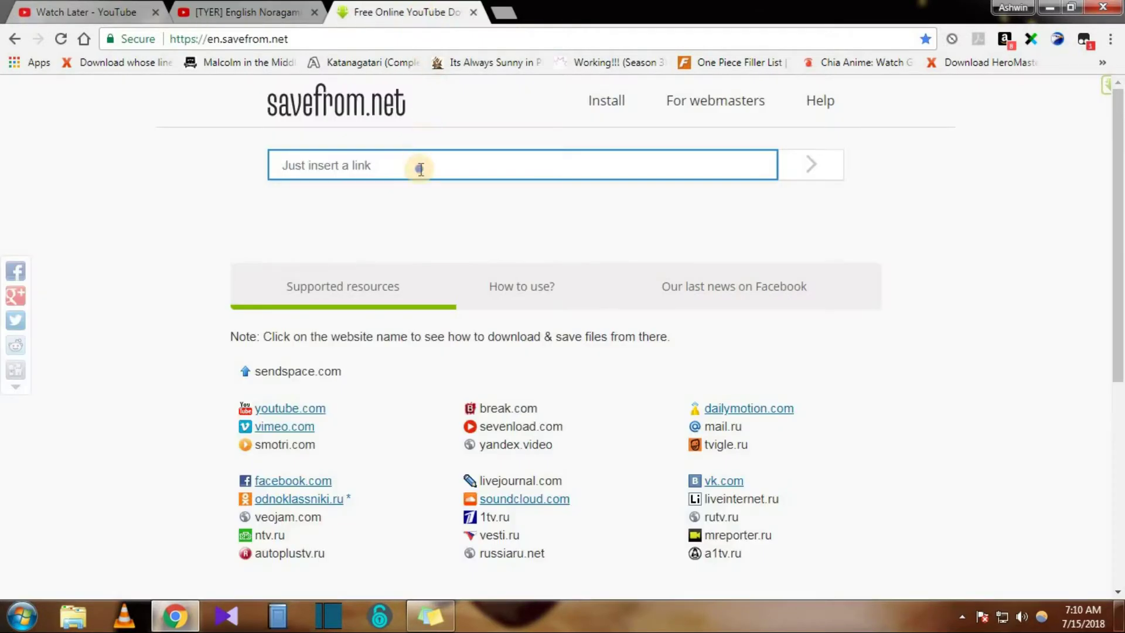
pyautogui.rightClick(420, 168)
pyautogui.click(466, 266)
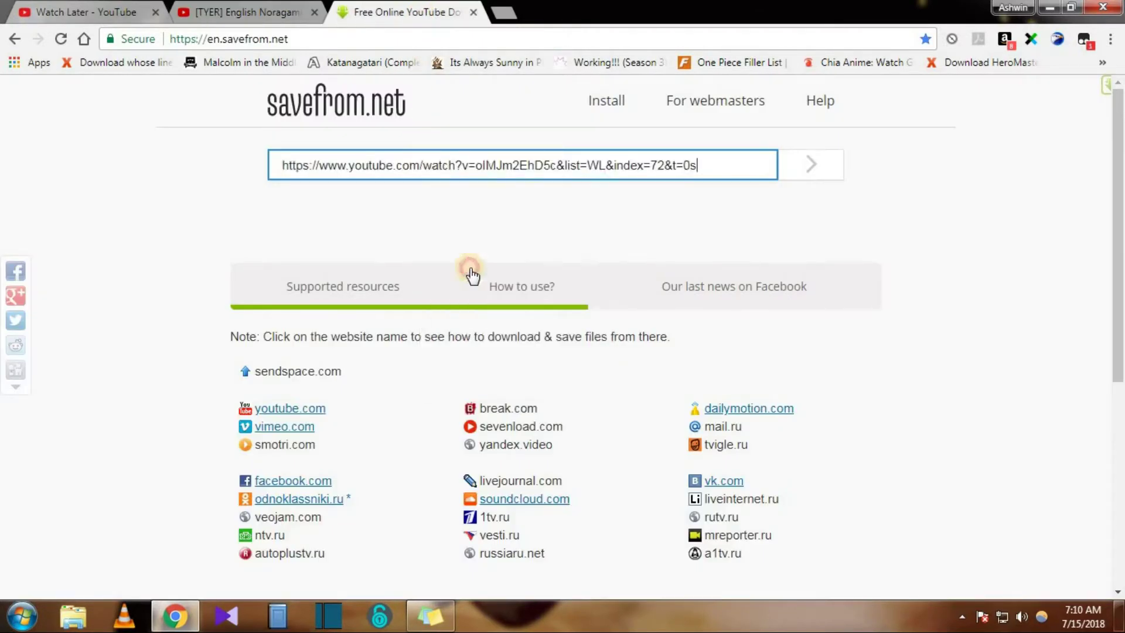
pyautogui.click(811, 168)
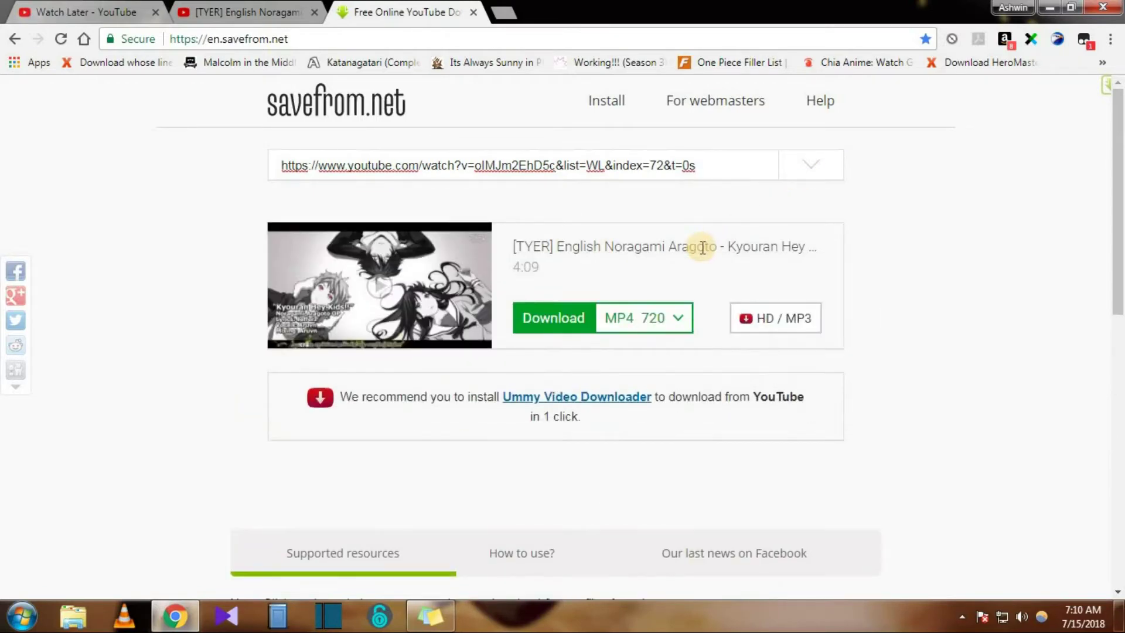
# Review the result's download formats, including MP4 720 and HD/MP3 options
pyautogui.click(658, 320)
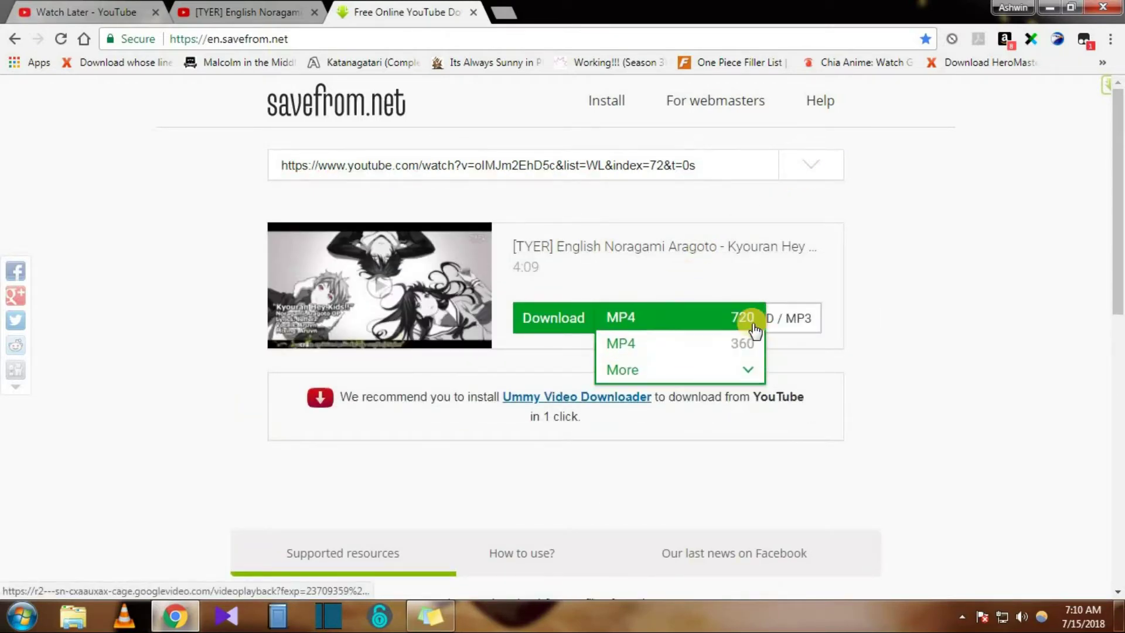
pyautogui.click(836, 342)
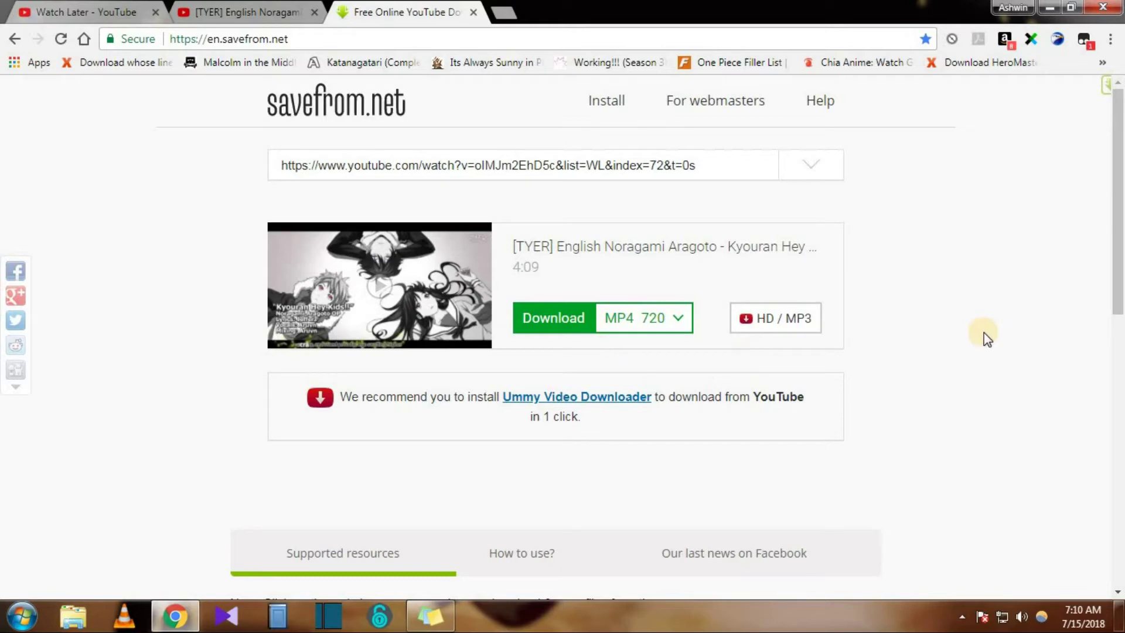
pyautogui.scroll(-4, 975, 342)
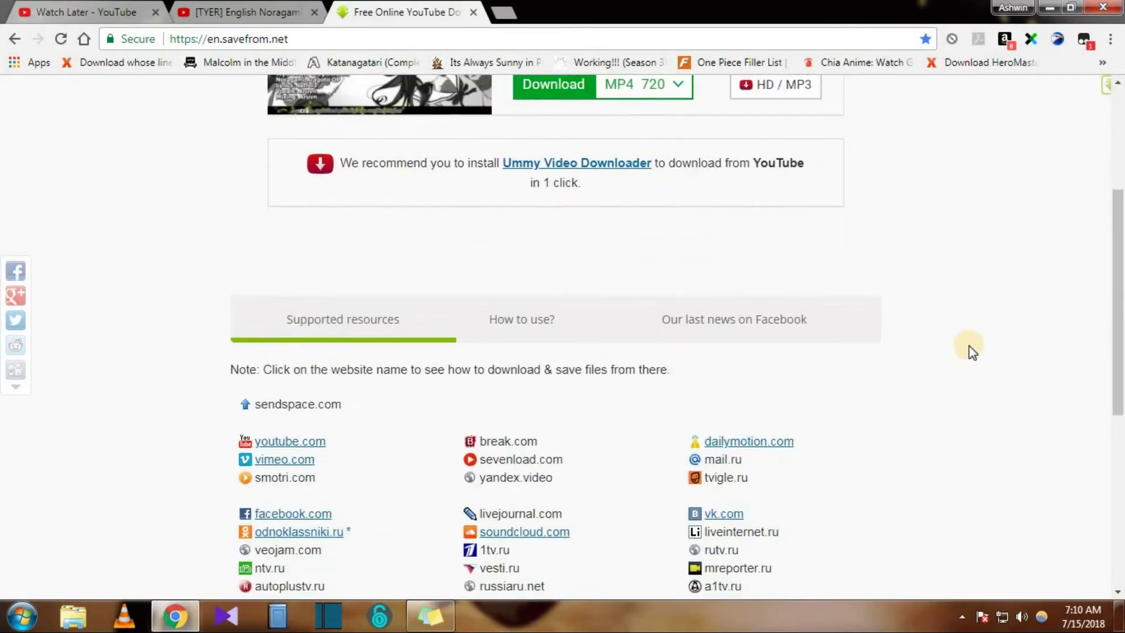
pyautogui.scroll(4, 969, 349)
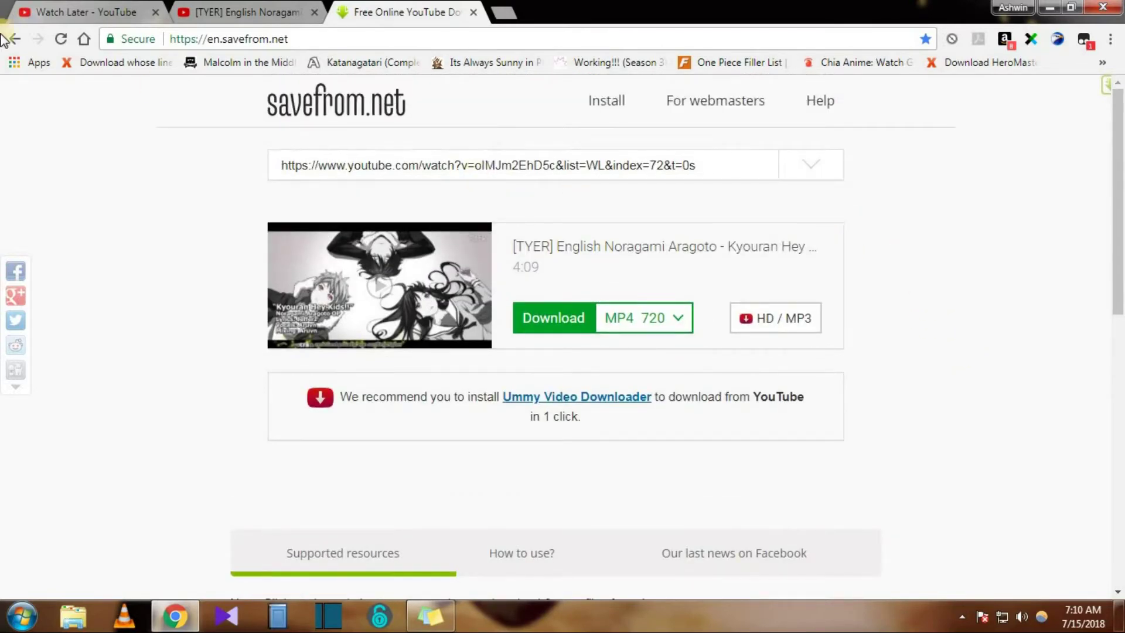
# Go back and forward, clear the YouTube link from the box, and reload savefrom.net
pyautogui.click(18, 45)
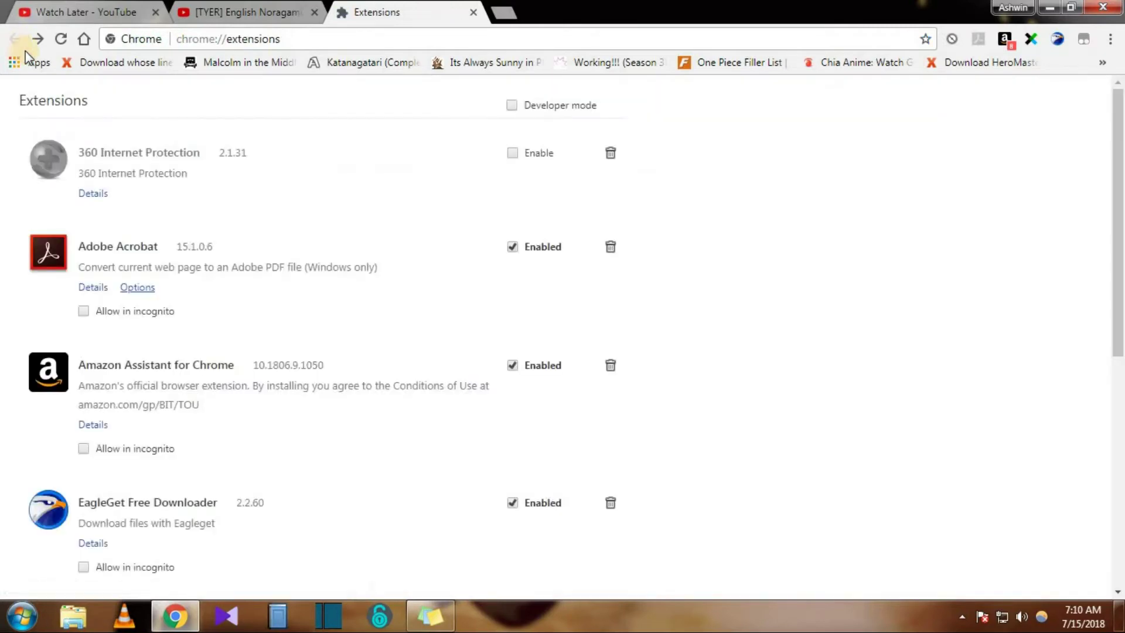
pyautogui.click(38, 40)
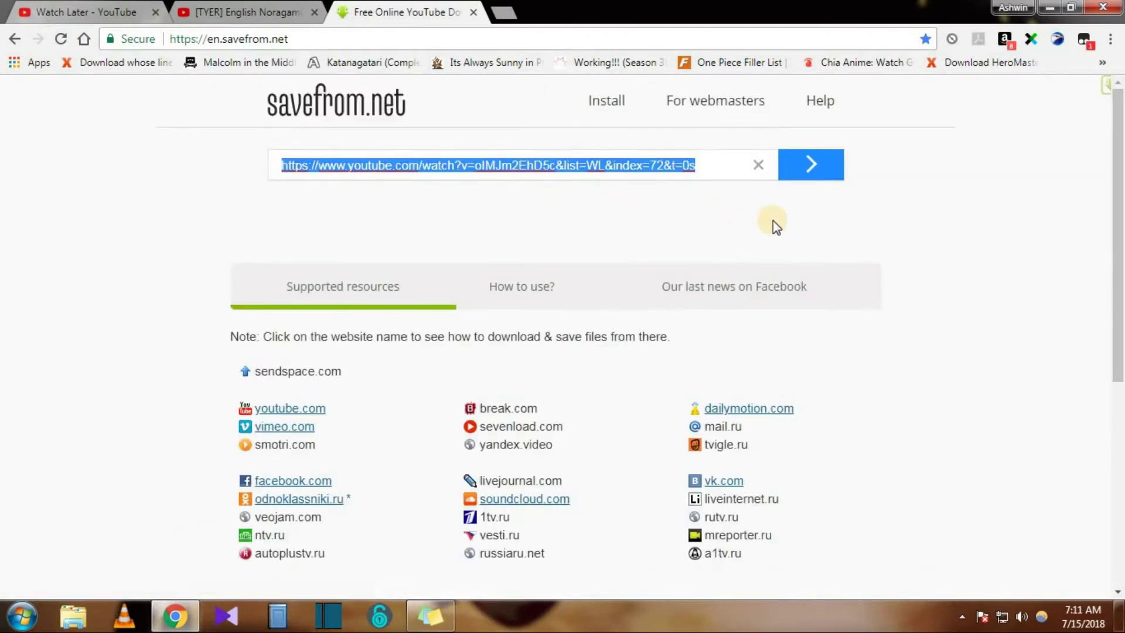
pyautogui.click(758, 166)
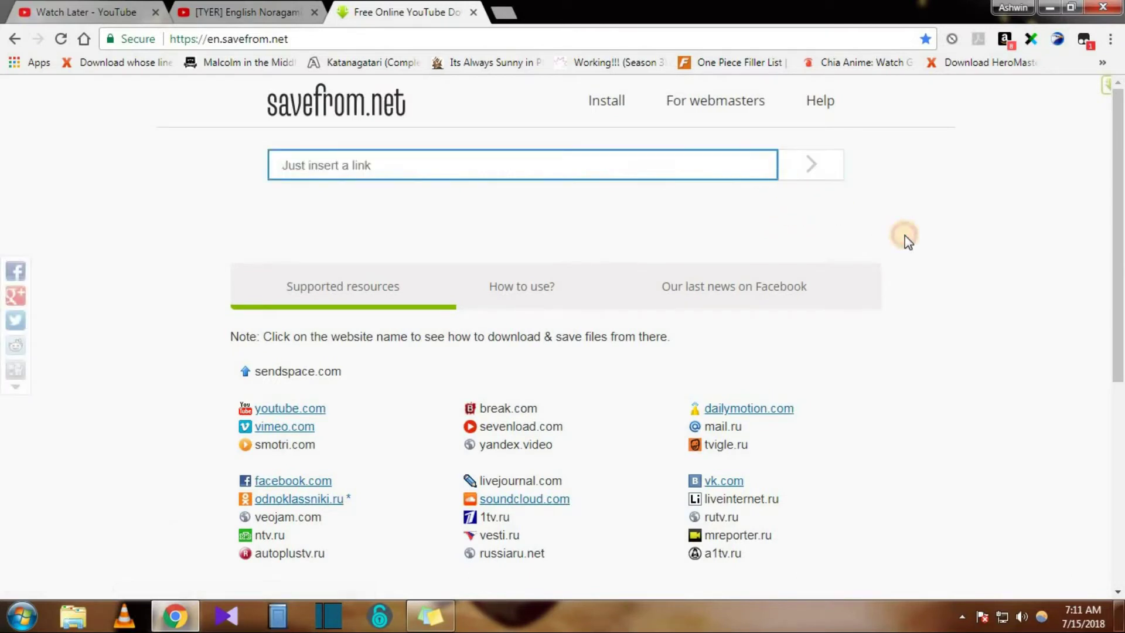
pyautogui.click(61, 40)
# Open the Extensions page through More tools and launch the Web Store from 'Get more extensions'
pyautogui.click(1110, 39)
pyautogui.moveTo(982, 279)
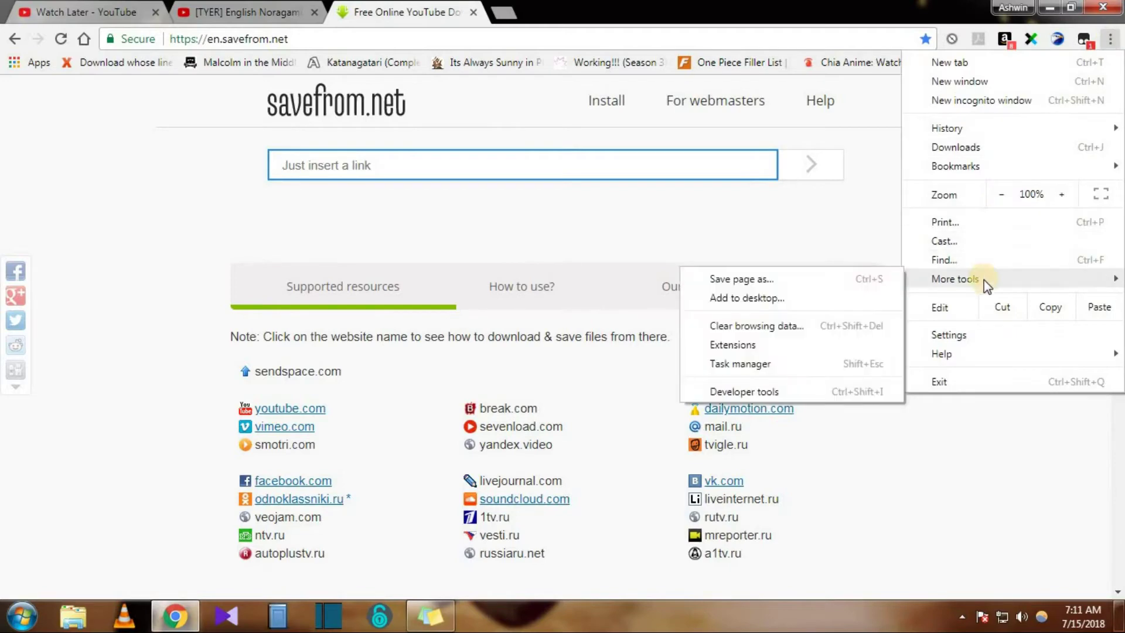
pyautogui.click(782, 345)
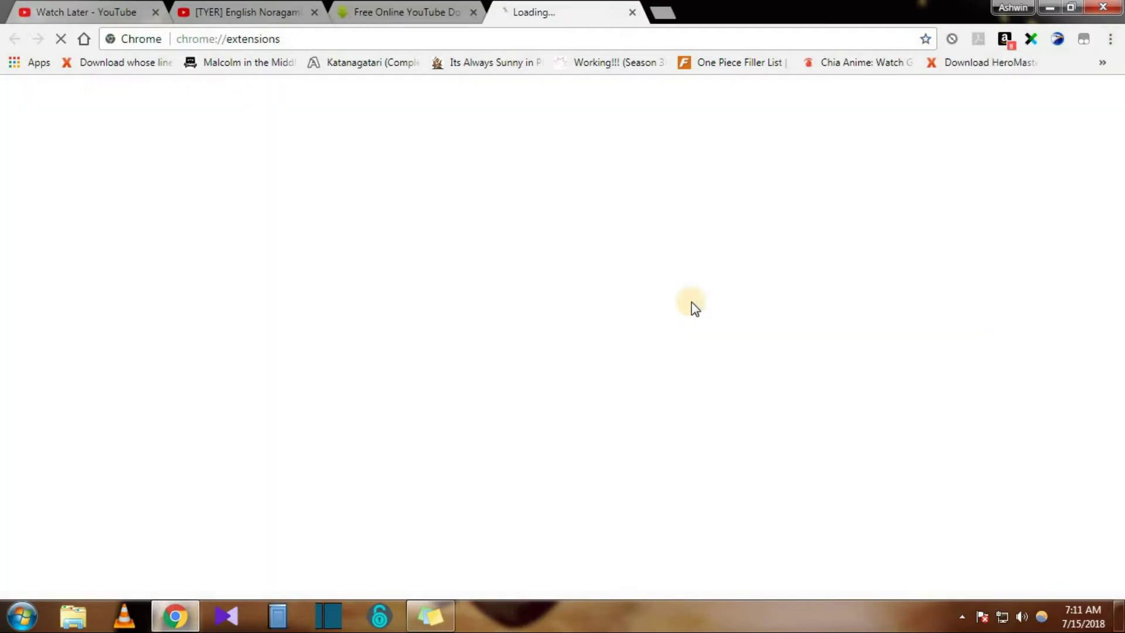
pyautogui.scroll(-10, 278, 343)
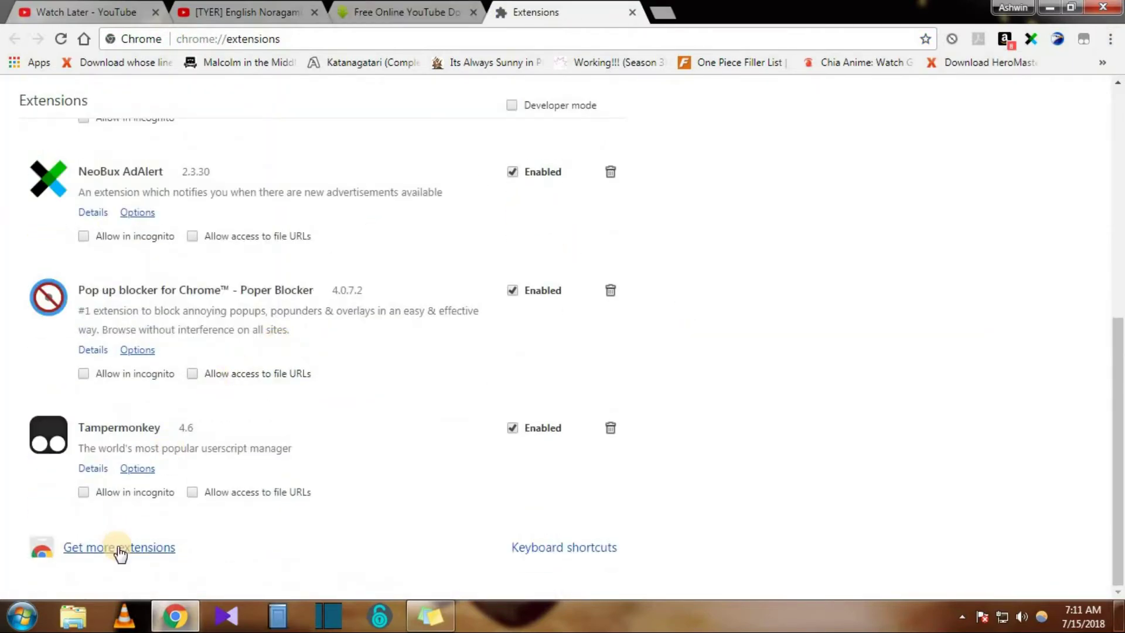
pyautogui.click(118, 546)
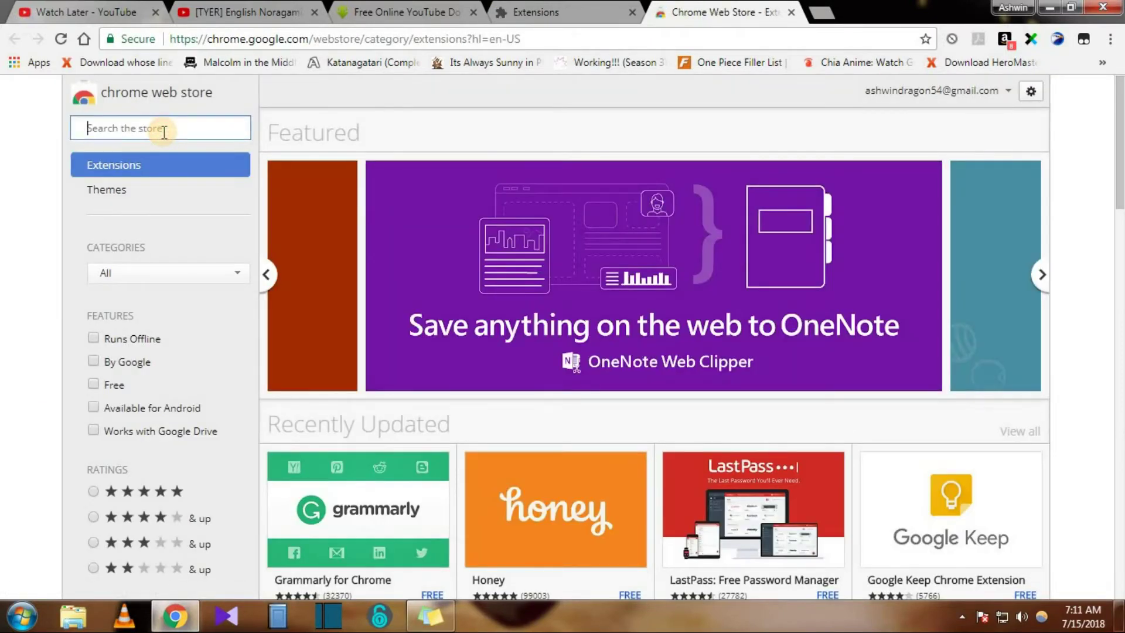
# Search the Chrome Web Store for 'tamermonkey', which finds no matching items
pyautogui.write('t')
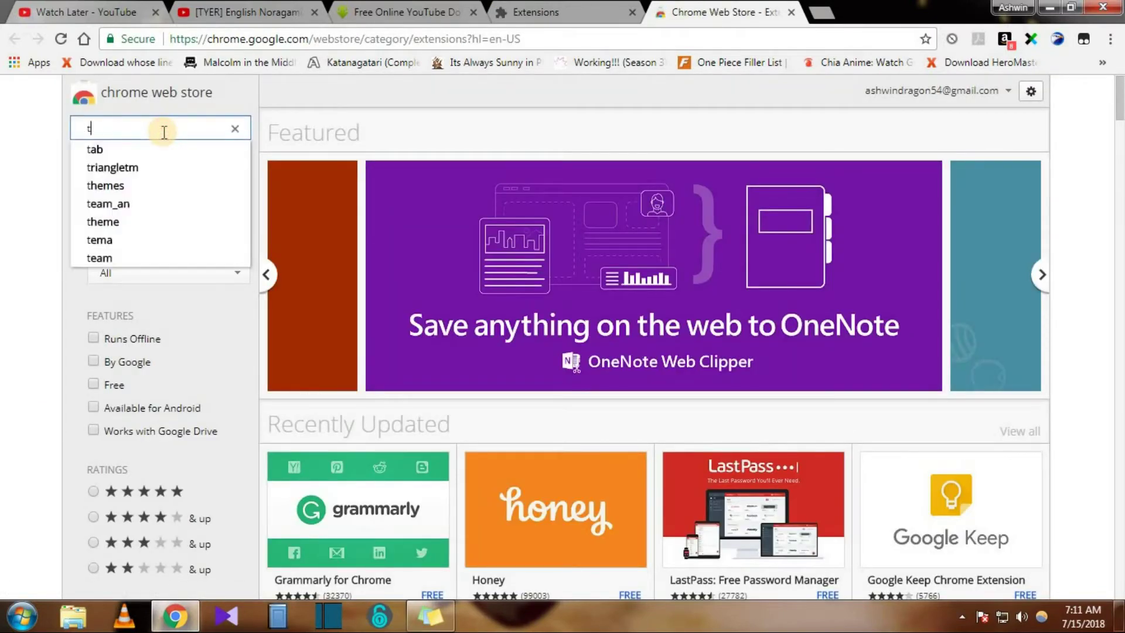
pyautogui.write('amermonkey')
pyautogui.press('Return')
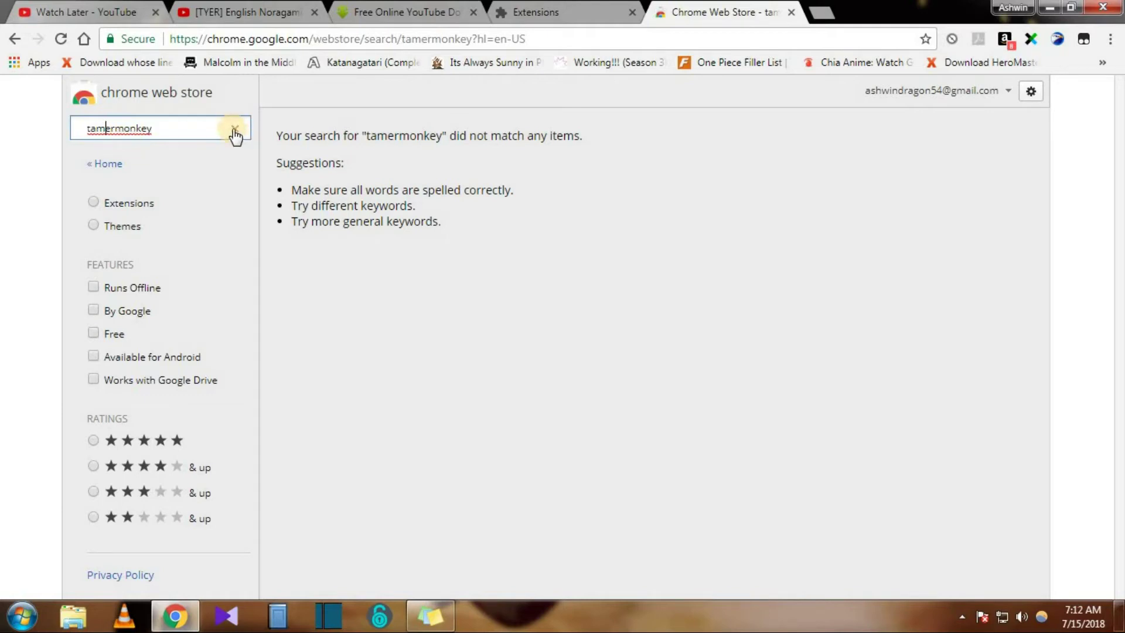
# Switch back to the Extensions tab, showing Tampermonkey 4.6 installed and enabled
pyautogui.click(536, 12)
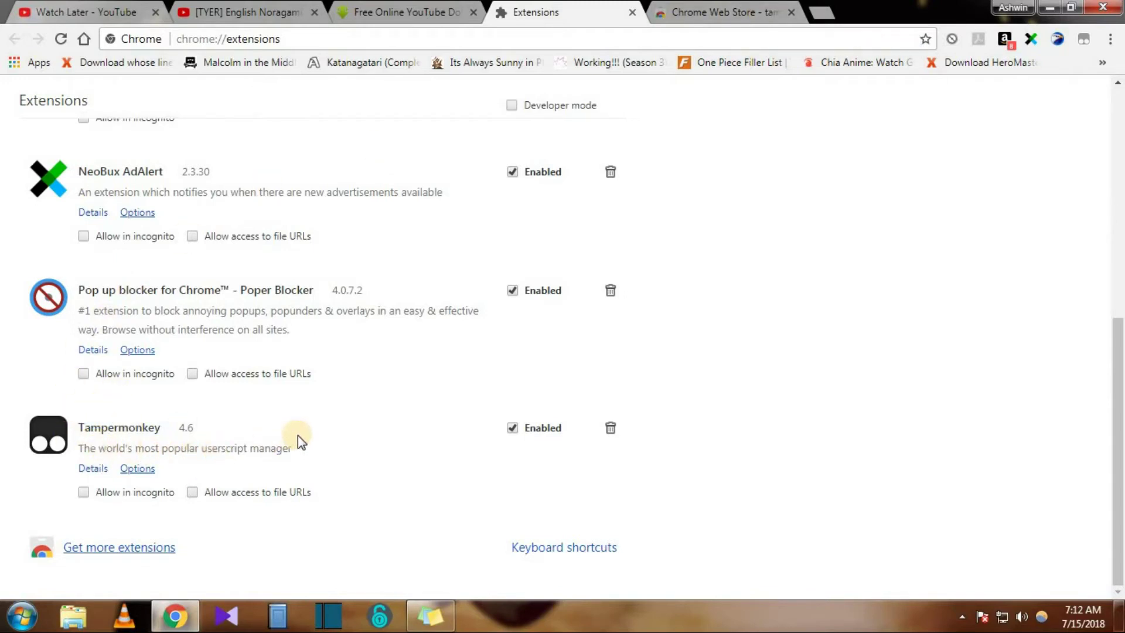
# Close the Chrome Web Store tab and switch to the savefrom.net tab
pyautogui.click(724, 11)
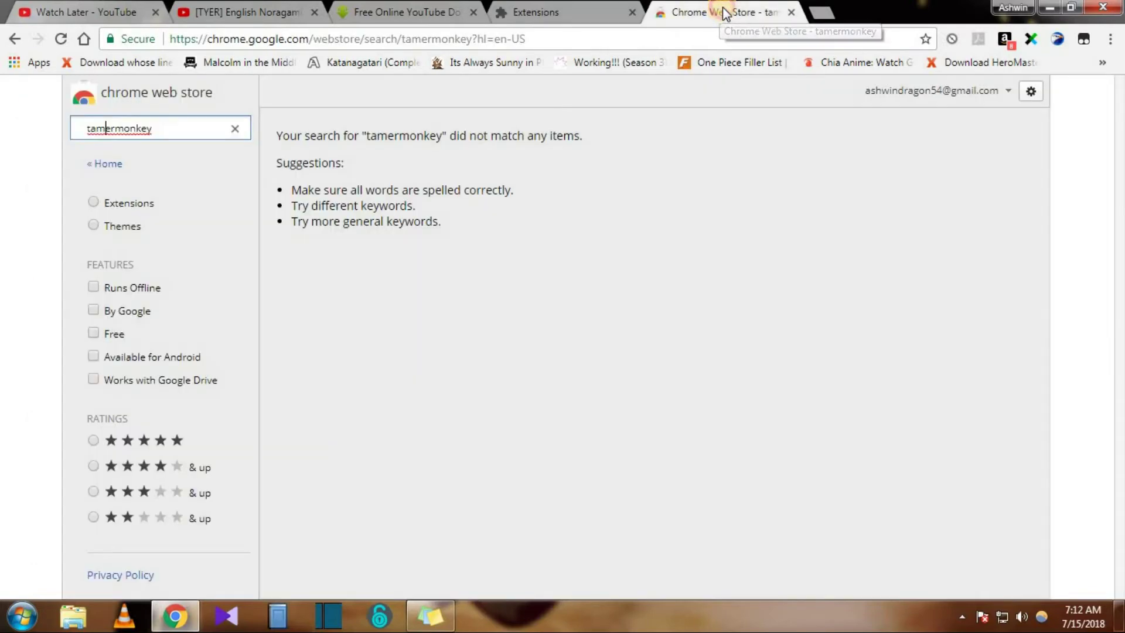
pyautogui.click(791, 12)
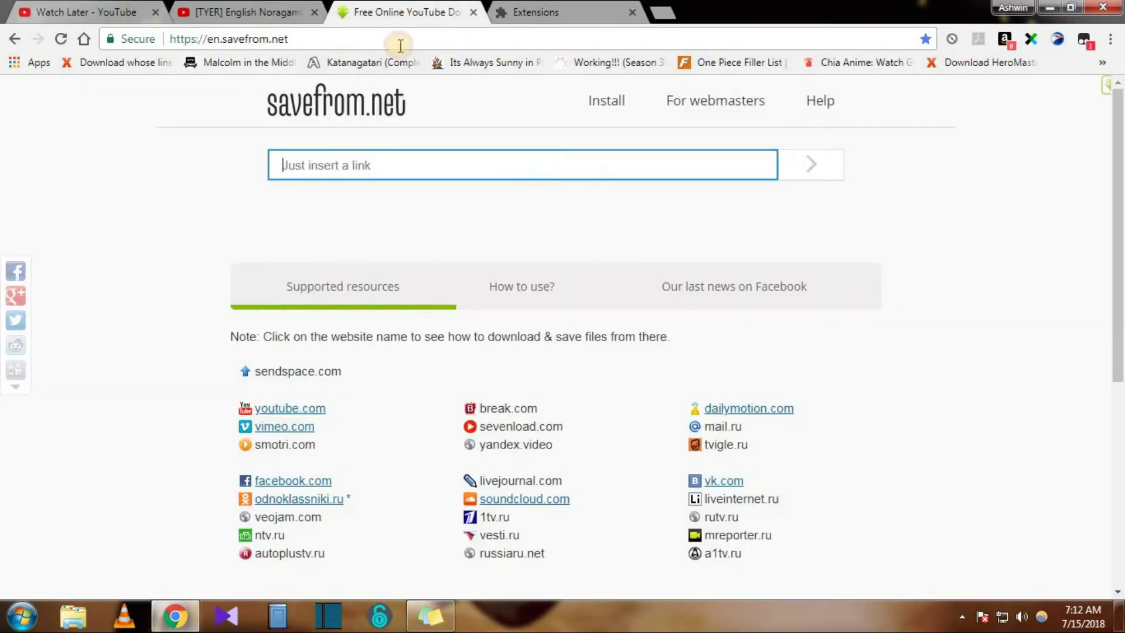
pyautogui.click(407, 10)
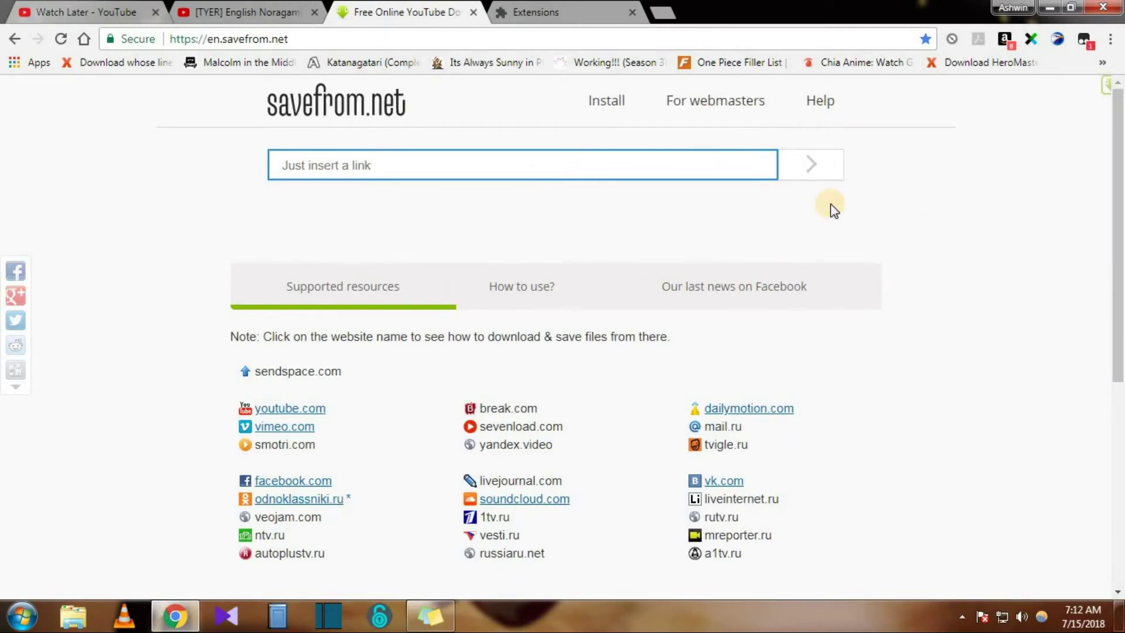
# Navigate that tab to greasyfork.org, trimming the autocompleted address back to the site root
pyautogui.click(586, 36)
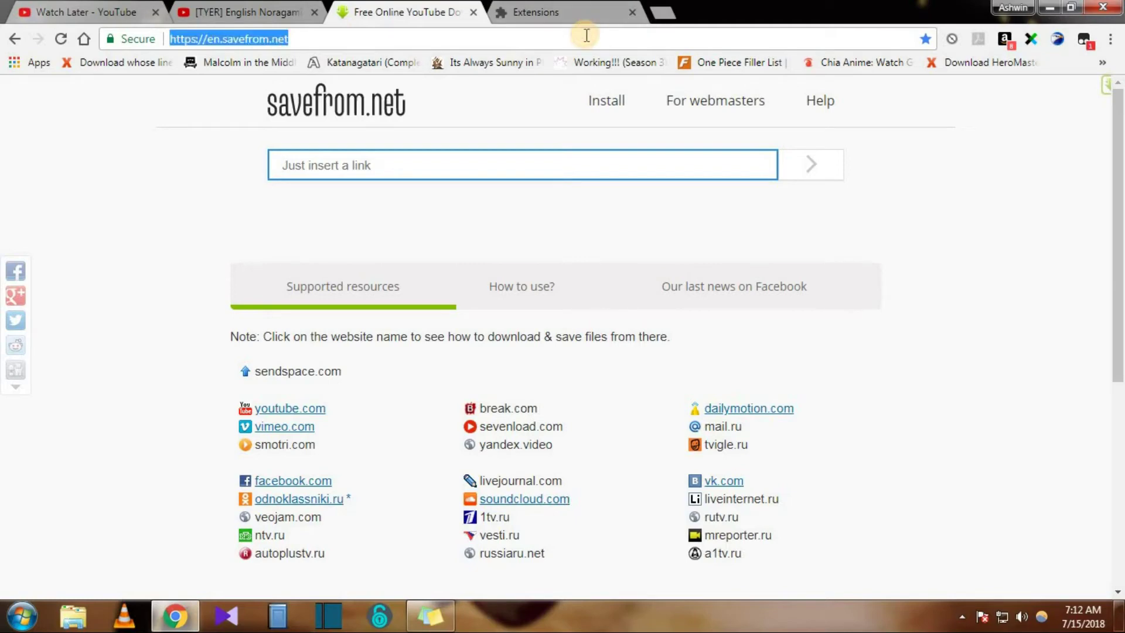
pyautogui.write('gr')
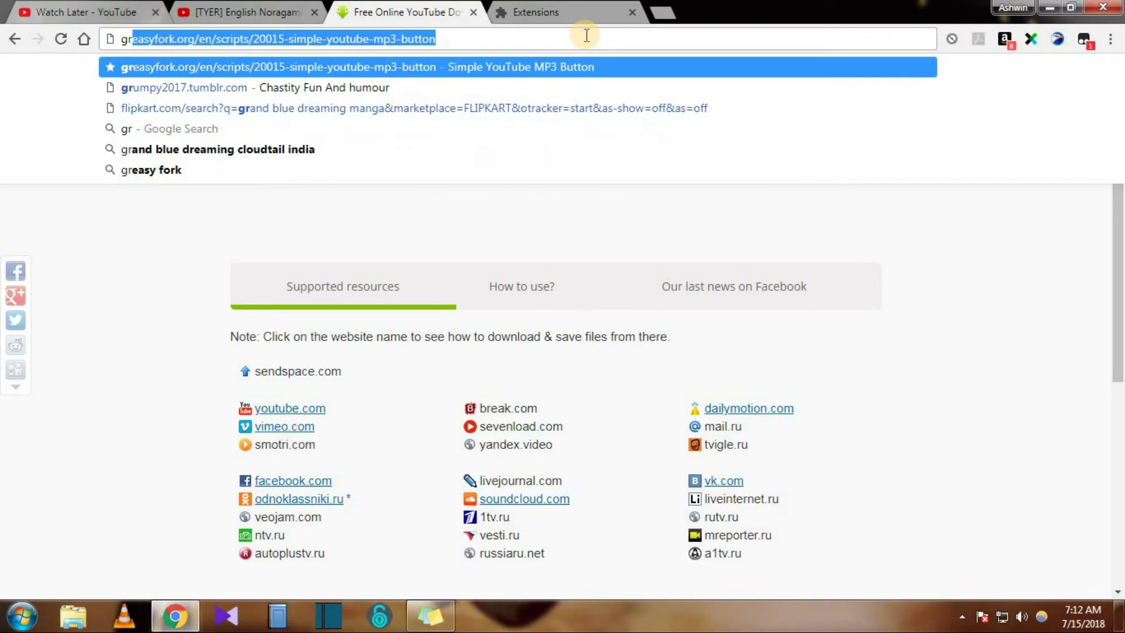
pyautogui.press('Right')
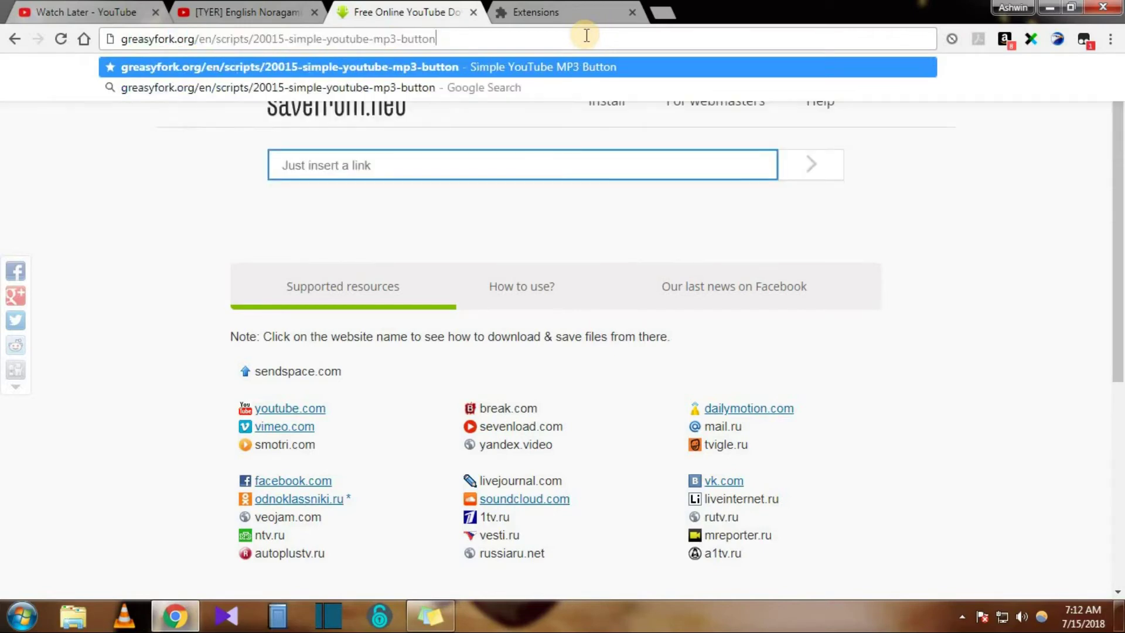
pyautogui.press('BackSpace')
pyautogui.press('BackSpace')
pyautogui.press('BackSpace')
pyautogui.press('BackSpace')
pyautogui.press('BackSpace')
pyautogui.press('BackSpace')
pyautogui.press('BackSpace')
pyautogui.press('BackSpace')
pyautogui.press('BackSpace')
pyautogui.press('BackSpace')
pyautogui.press('BackSpace')
pyautogui.press('BackSpace')
pyautogui.press('BackSpace')
pyautogui.press('BackSpace')
pyautogui.press('BackSpace')
pyautogui.press('BackSpace')
pyautogui.press('BackSpace')
pyautogui.press('BackSpace')
pyautogui.press('BackSpace')
pyautogui.press('BackSpace')
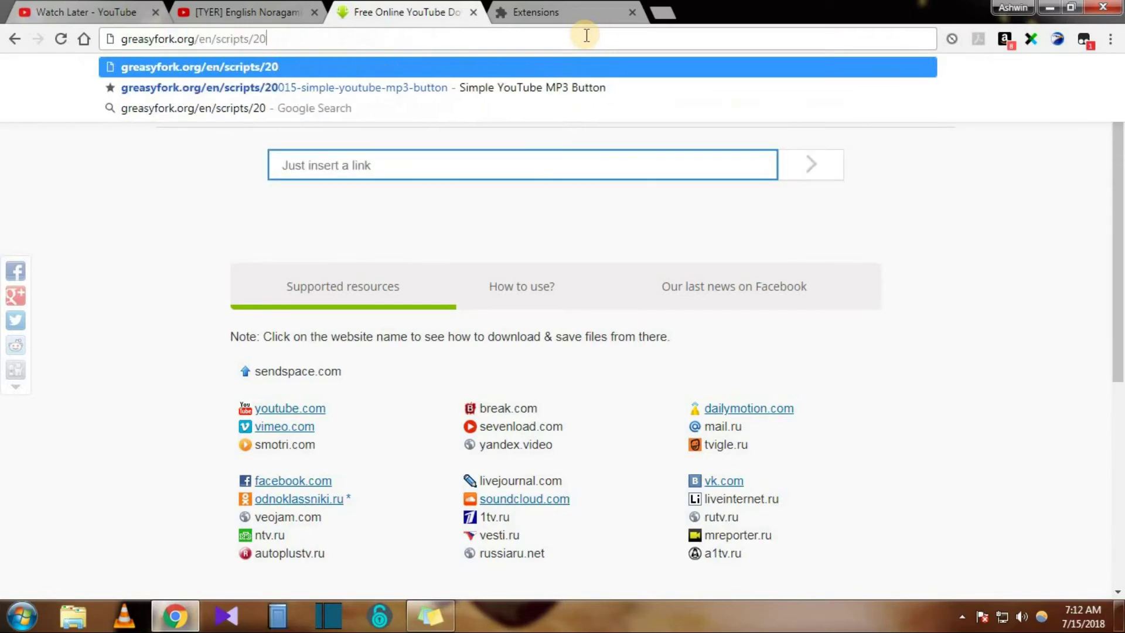
pyautogui.press('BackSpace')
pyautogui.press('BackSpace')
pyautogui.press('BackSpace')
pyautogui.press('BackSpace')
pyautogui.press('BackSpace')
pyautogui.press('BackSpace')
pyautogui.press('BackSpace')
pyautogui.press('BackSpace')
pyautogui.press('BackSpace')
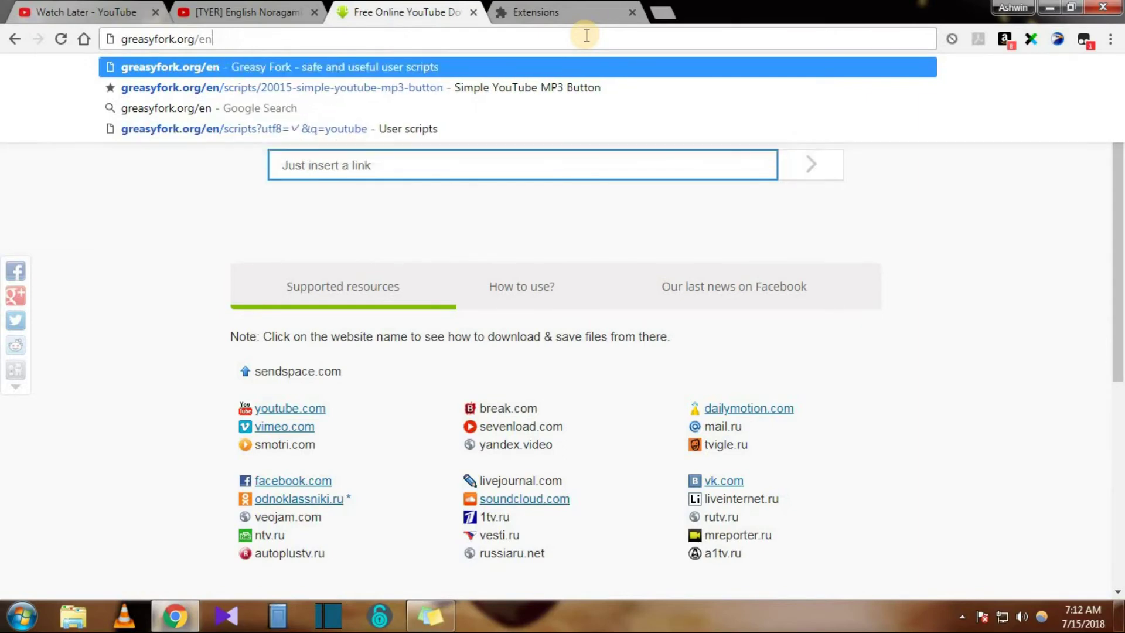
pyautogui.press('BackSpace')
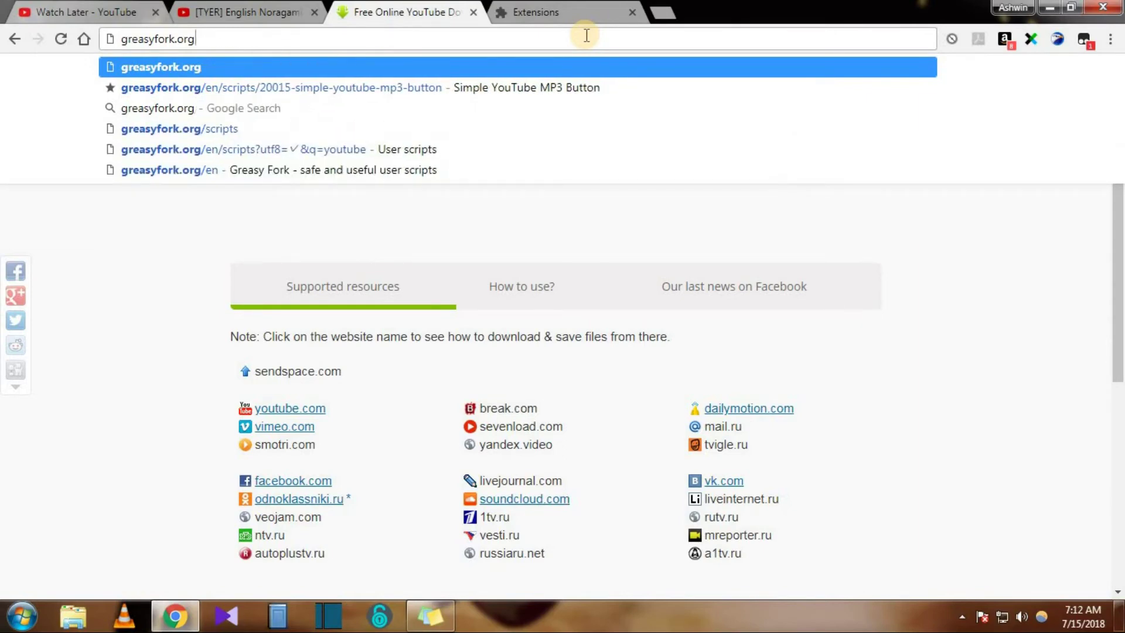
pyautogui.press('Return')
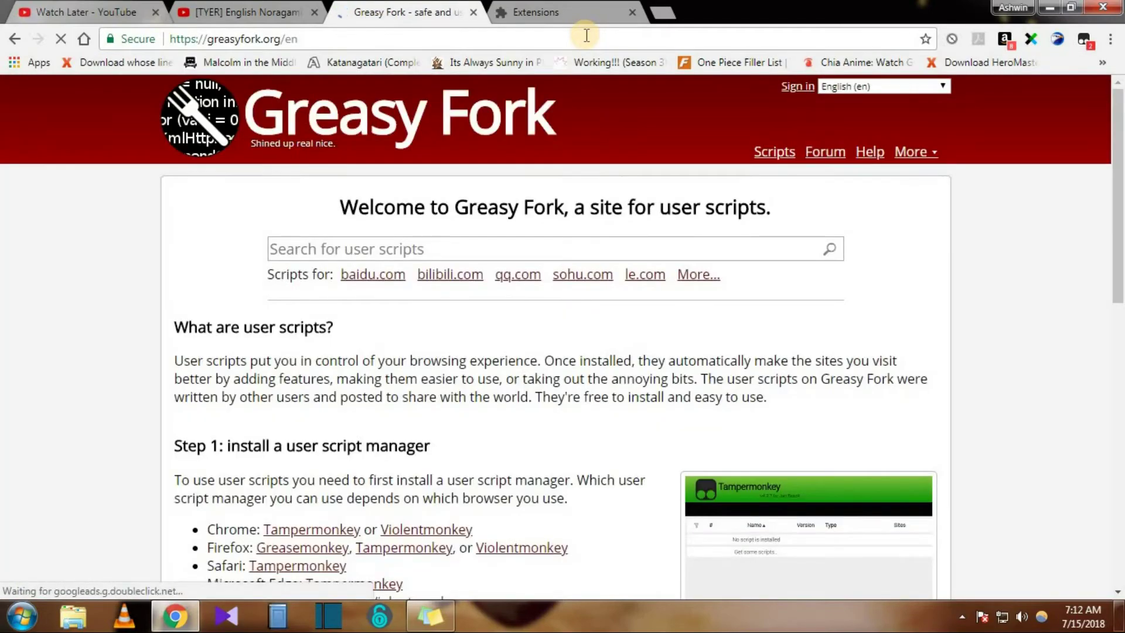
# Search Greasy Fork's user scripts for 'youtube' to list matching scripts
pyautogui.scroll(-1, 231, 300)
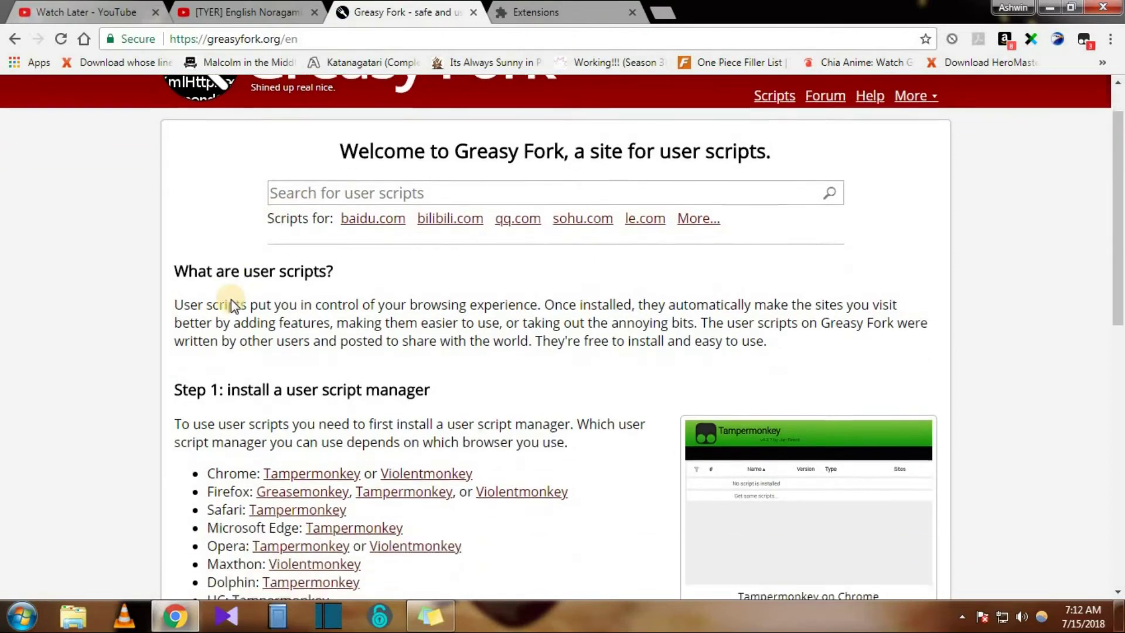
pyautogui.scroll(1, 231, 300)
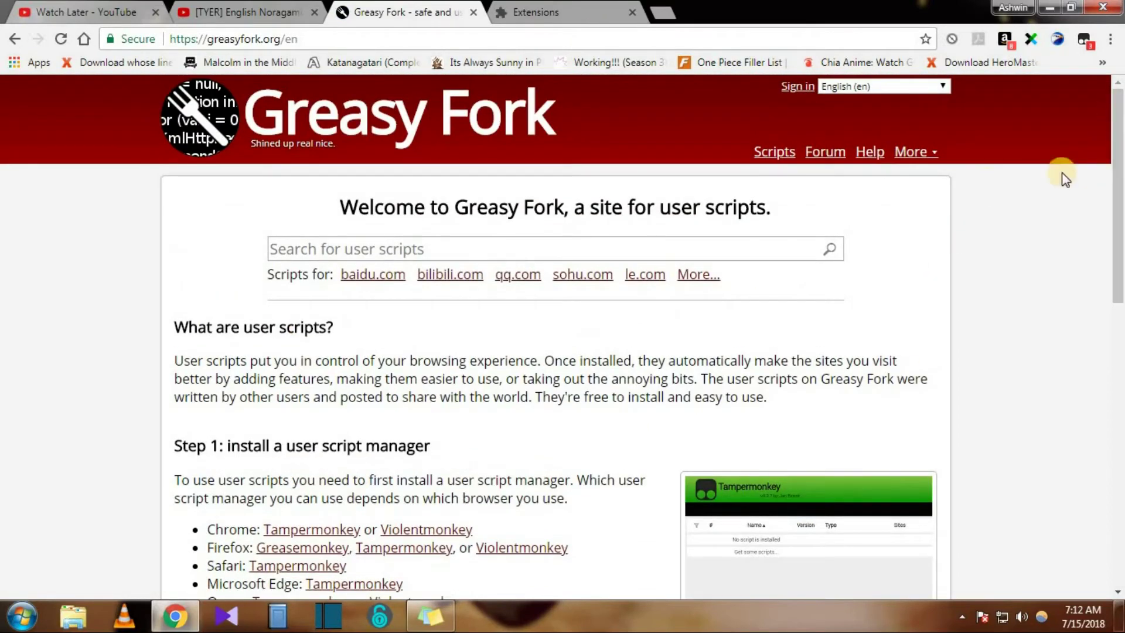
pyautogui.scroll(-1, 924, 324)
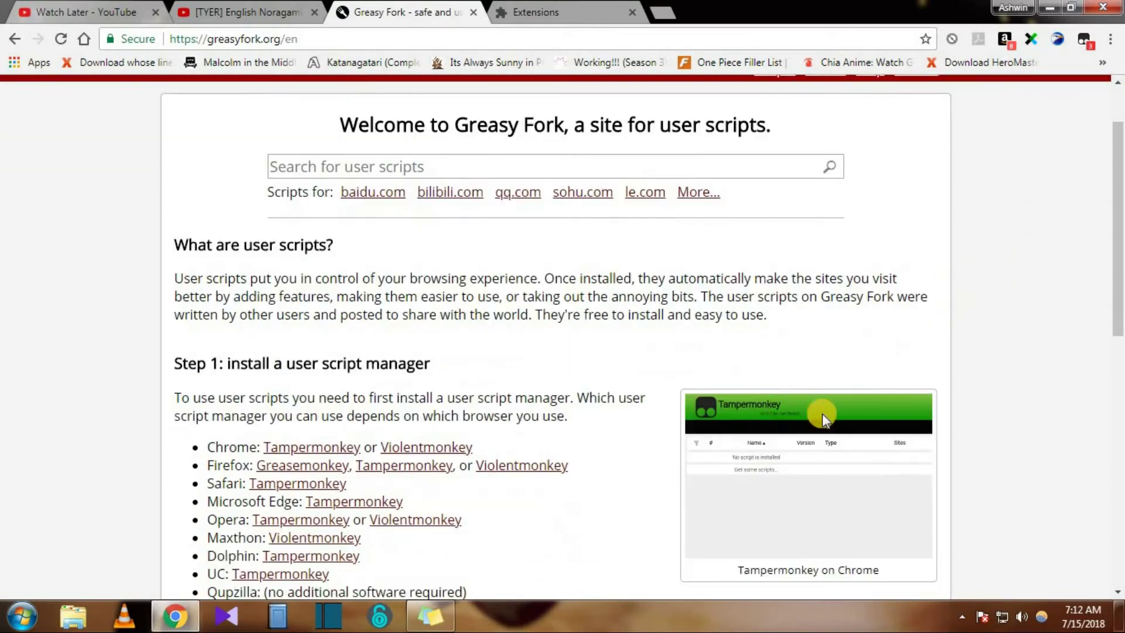
pyautogui.scroll(1, 737, 368)
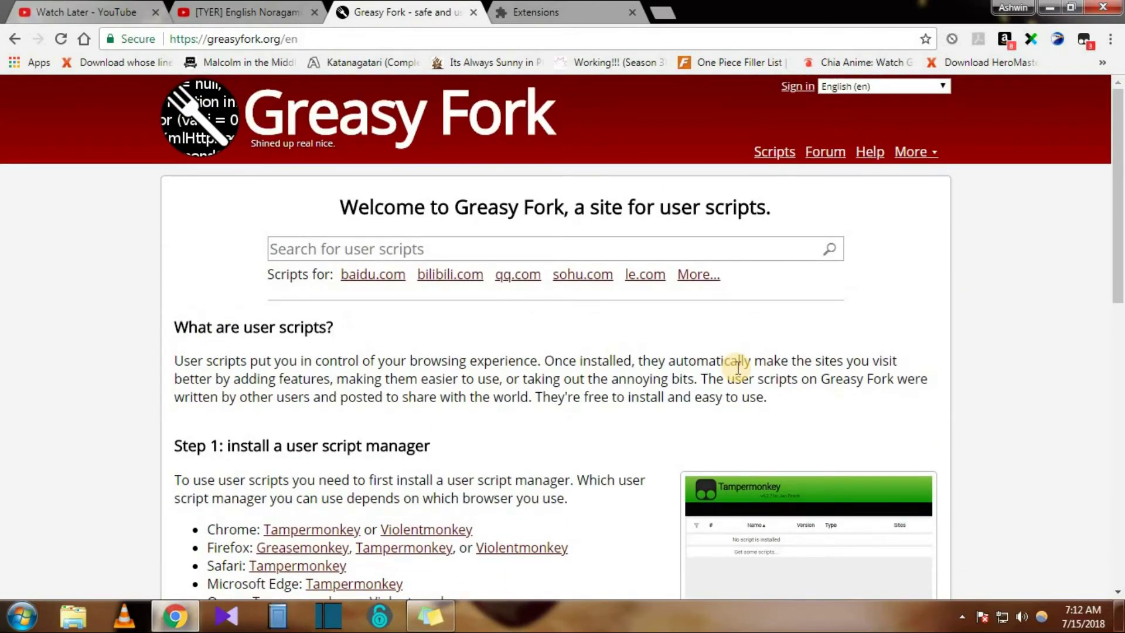
pyautogui.click(444, 254)
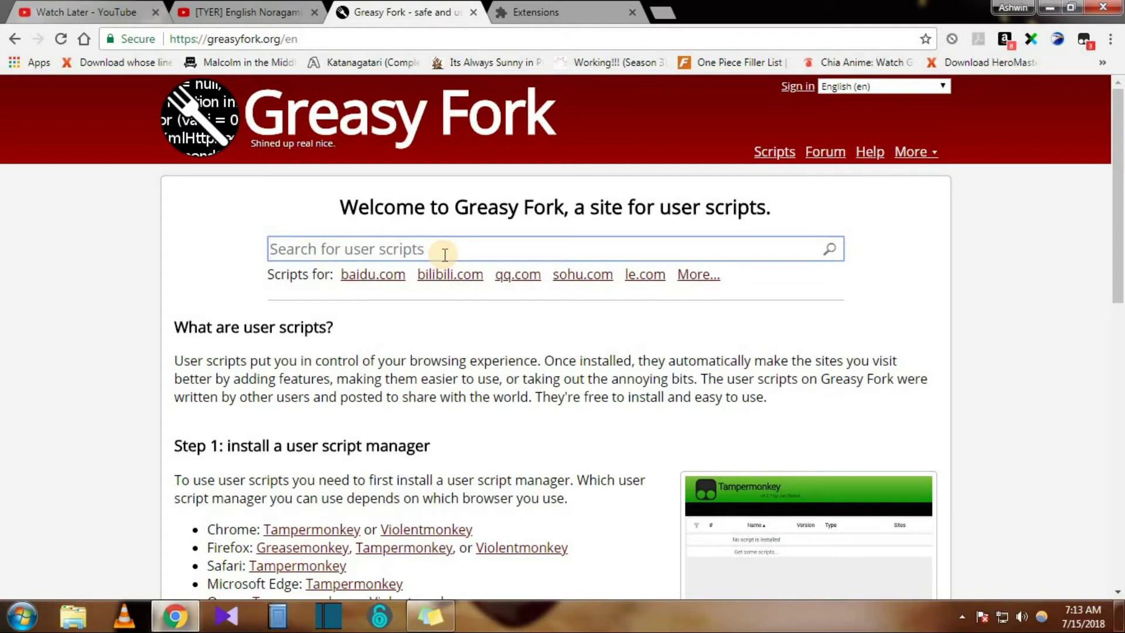
pyautogui.write('y')
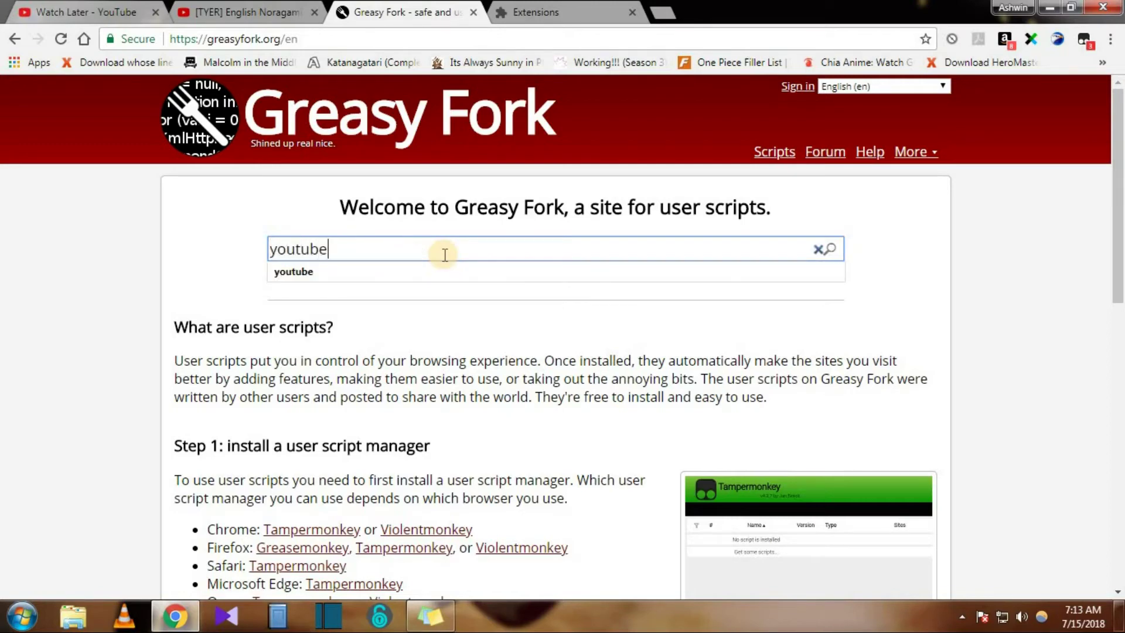
pyautogui.write('outube')
pyautogui.press('Return')
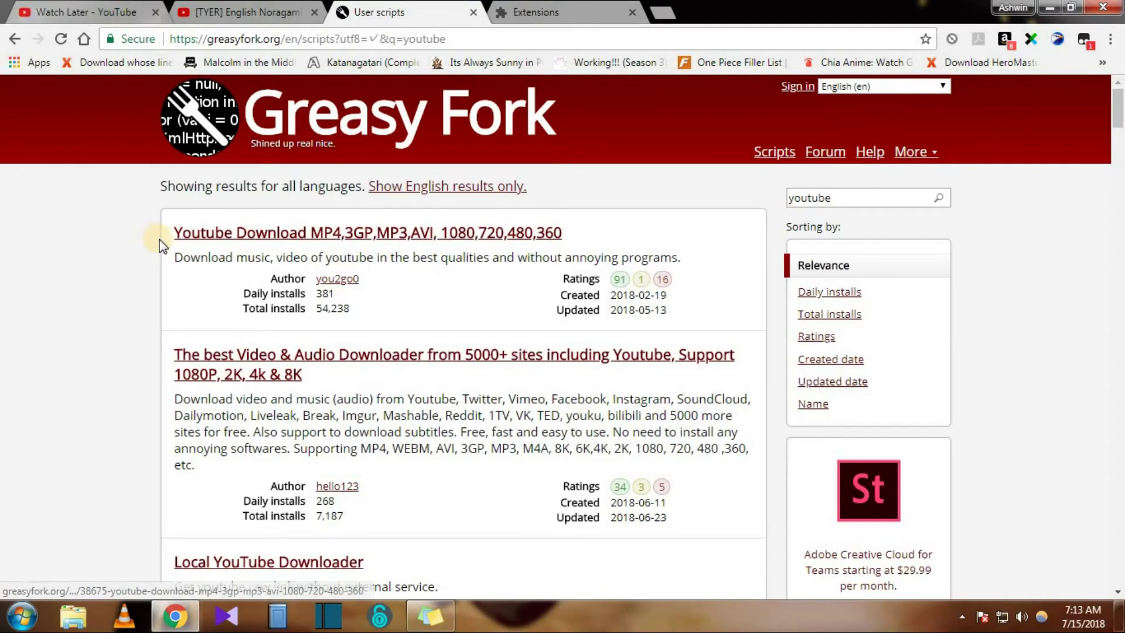
# Scroll the youtube results and open the 'Simple YouTube MP3 Button' script page
pyautogui.scroll(-3, 181, 281)
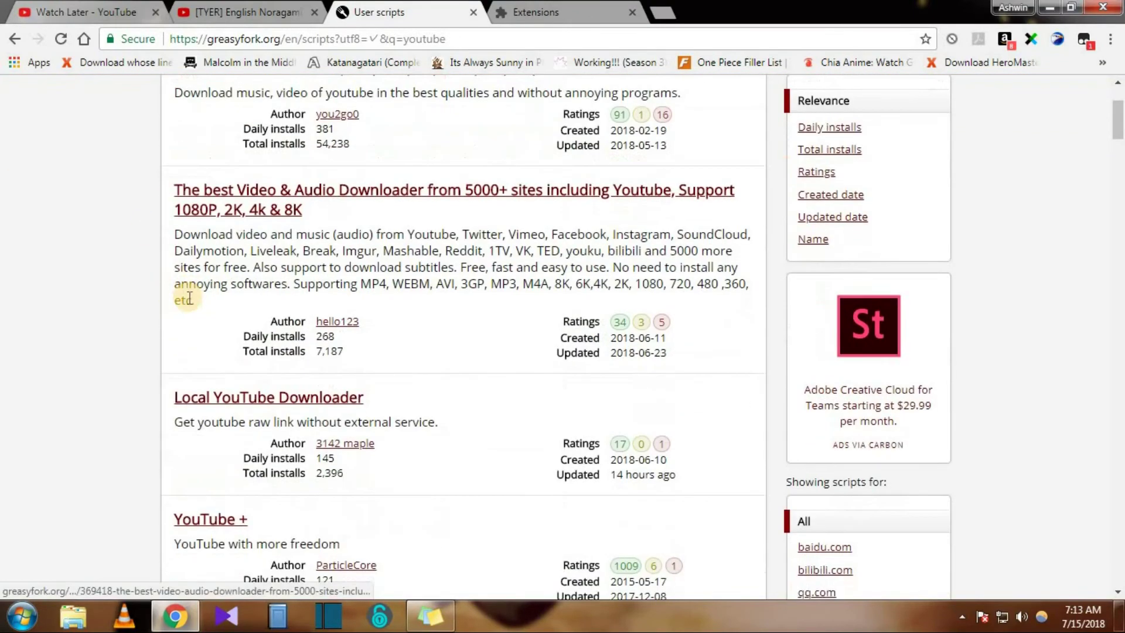
pyautogui.scroll(-2, 194, 300)
pyautogui.scroll(-3, 252, 339)
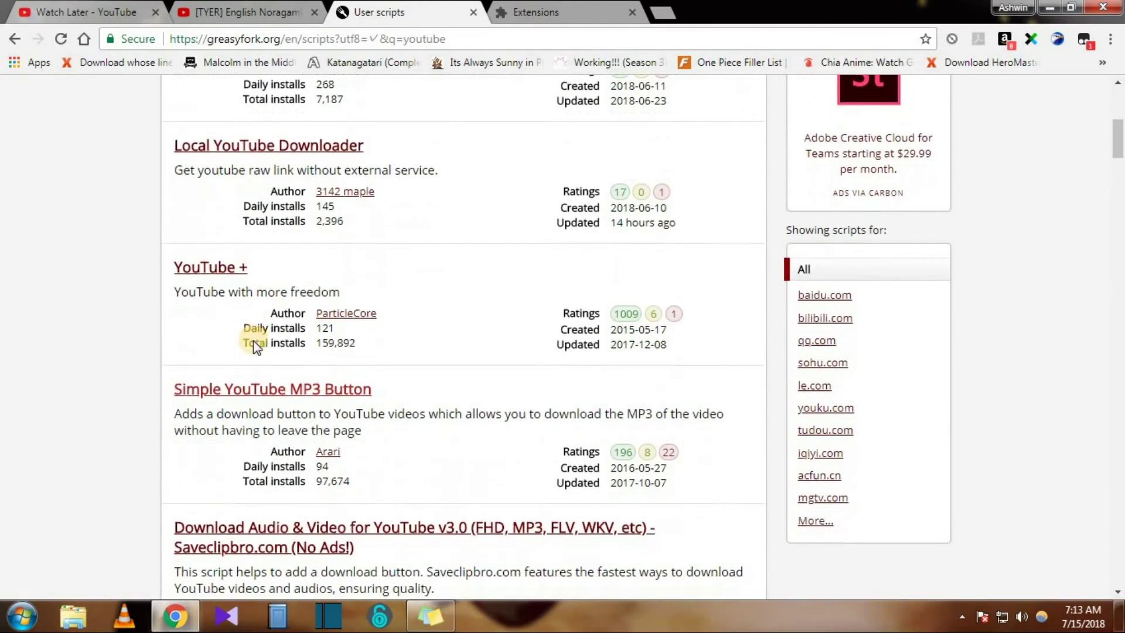
pyautogui.scroll(-1, 255, 345)
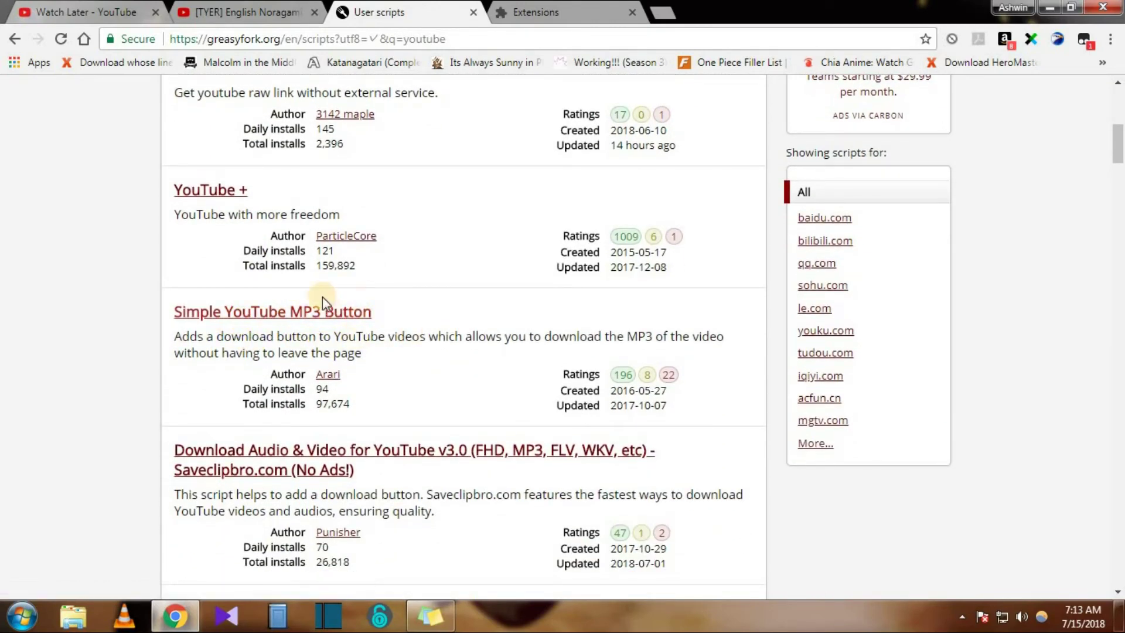
pyautogui.click(336, 316)
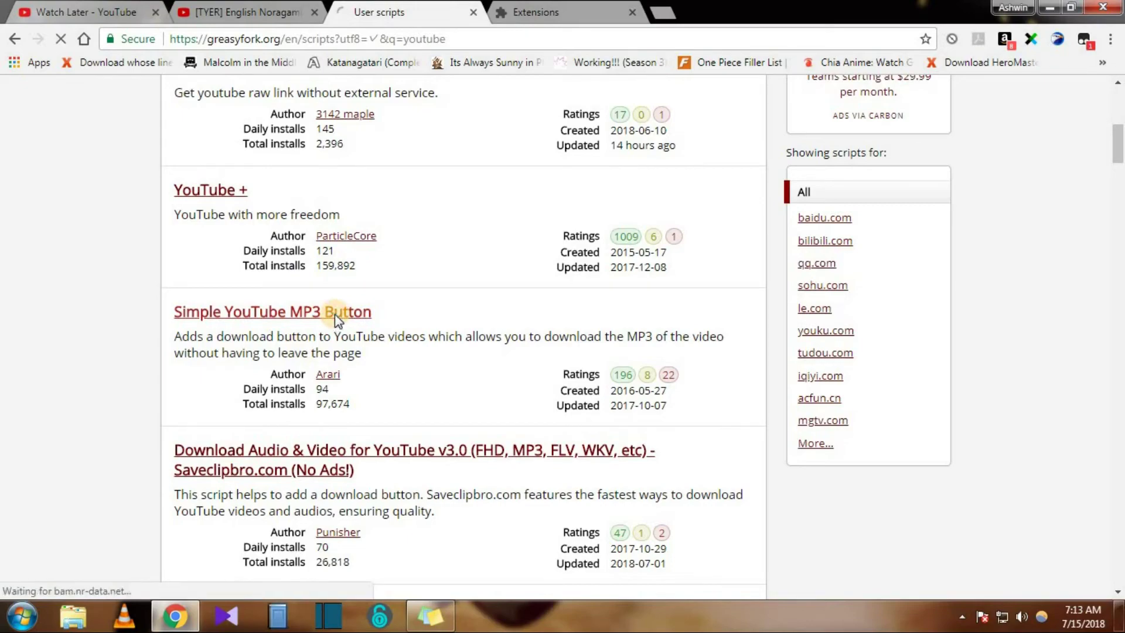
# Compare the Noragami video with the Simple YouTube MP3 Button 1.2.1 page, then return to the video
pyautogui.click(281, 13)
pyautogui.scroll(-5, 448, 487)
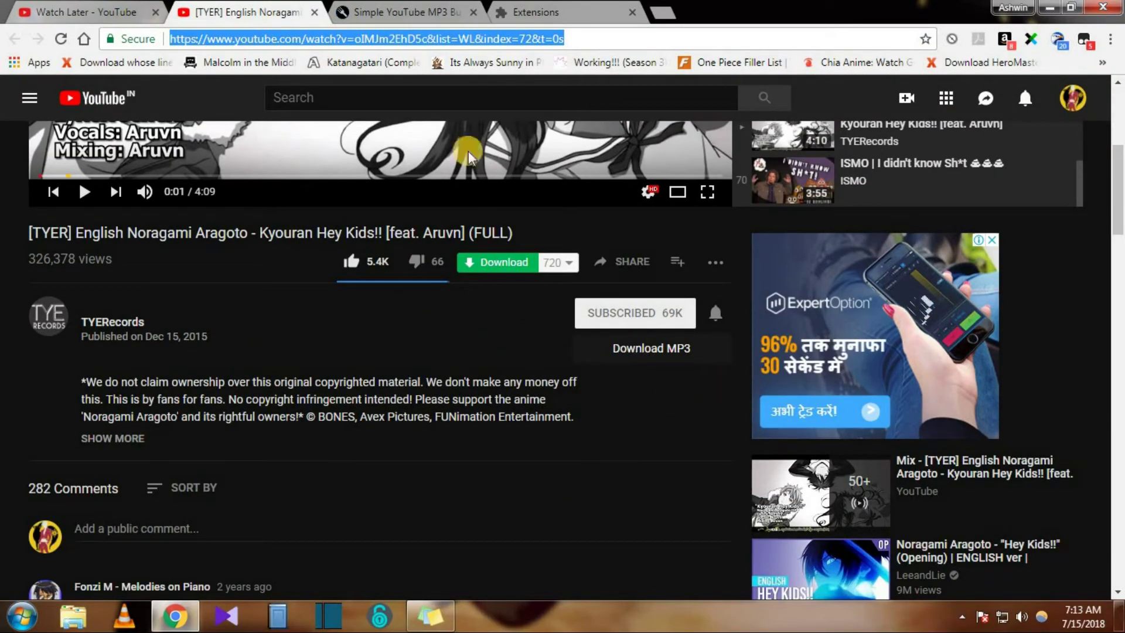
pyautogui.click(432, 8)
pyautogui.scroll(-3, 521, 176)
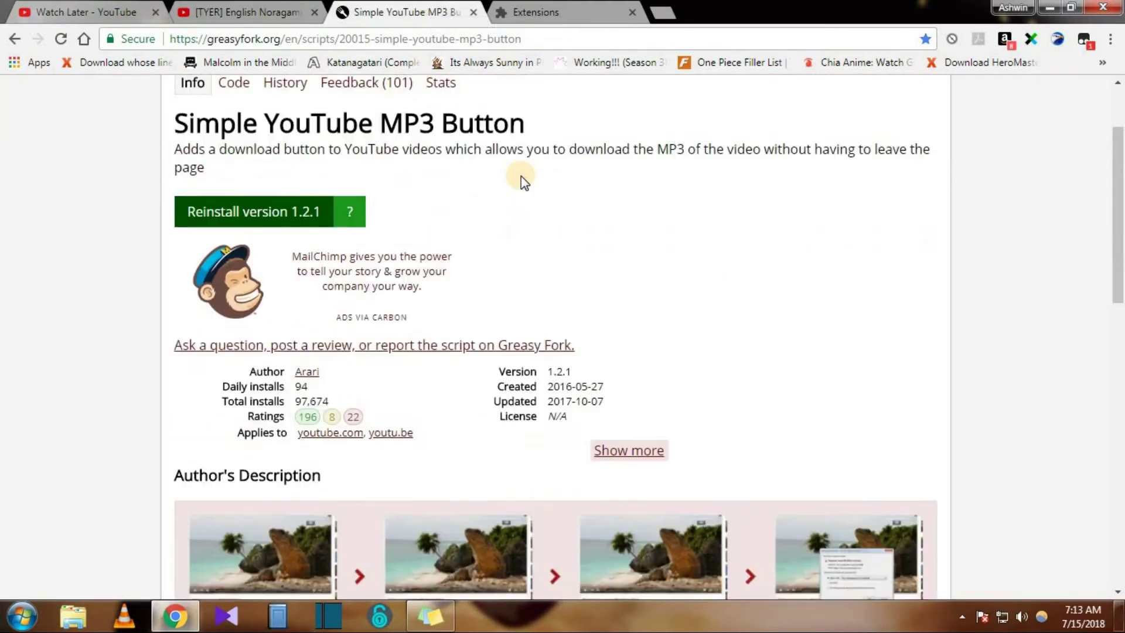
pyautogui.scroll(-1, 521, 177)
pyautogui.scroll(5, 522, 177)
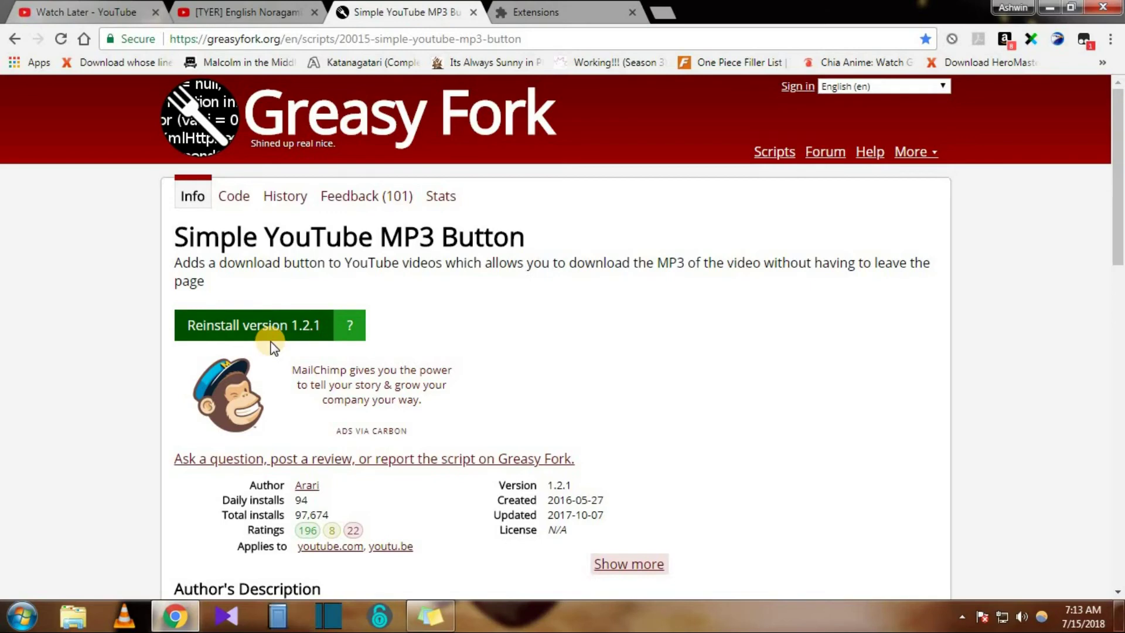
pyautogui.click(224, 9)
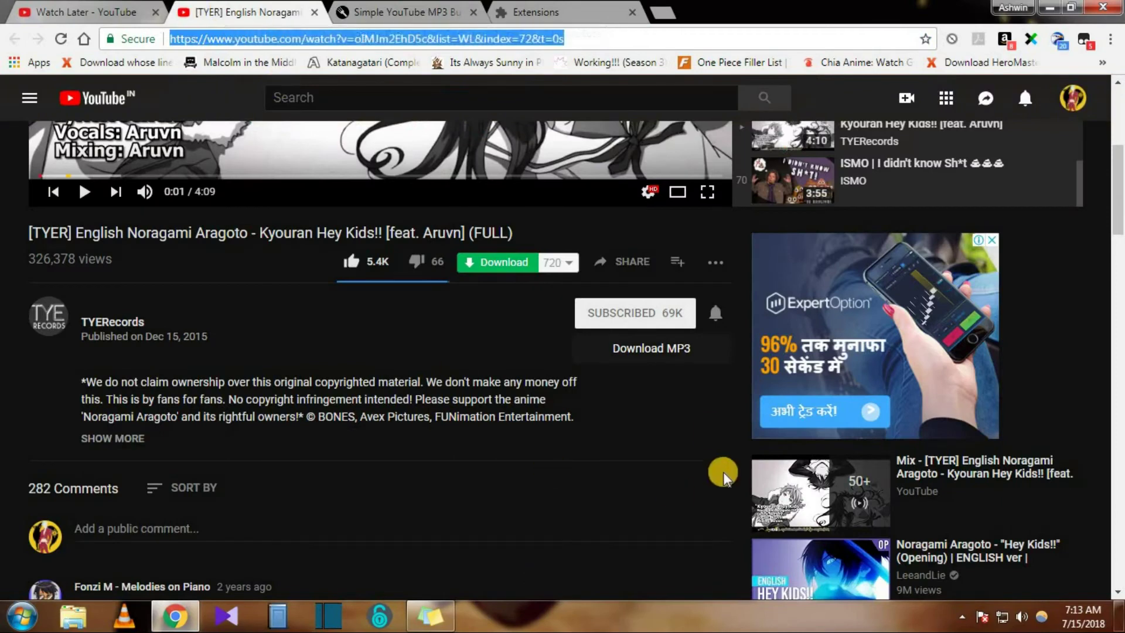
# Download the Kyouran Hey Kids!! track as an MP3 and confirm it in EagleGet
pyautogui.click(638, 355)
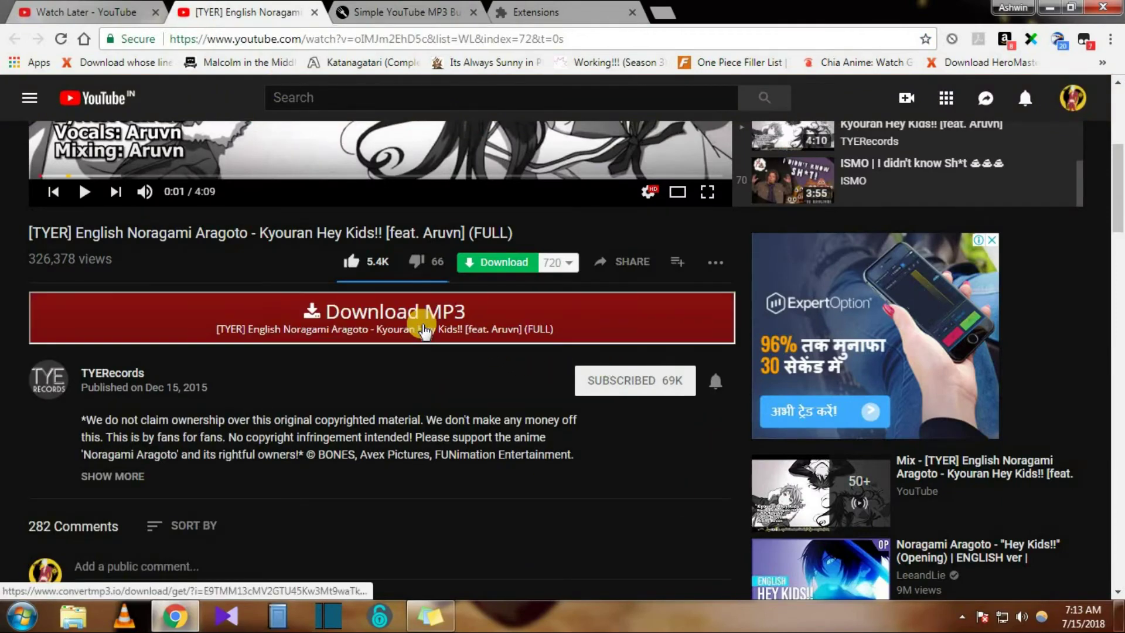
pyautogui.click(425, 332)
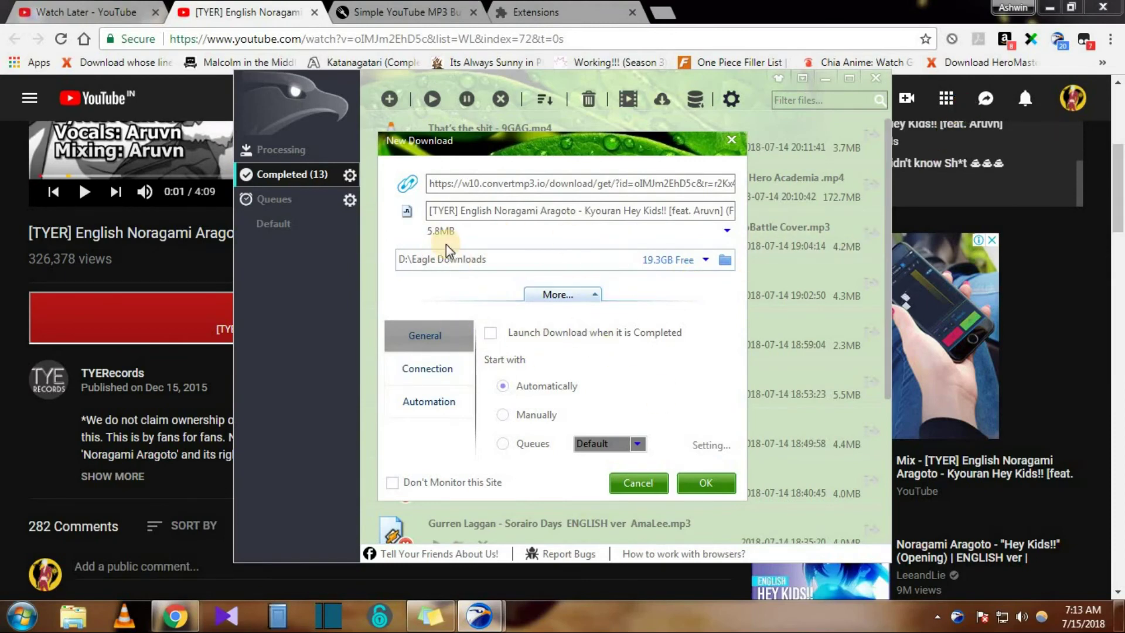
pyautogui.moveTo(439, 211); pyautogui.dragTo(485, 211)
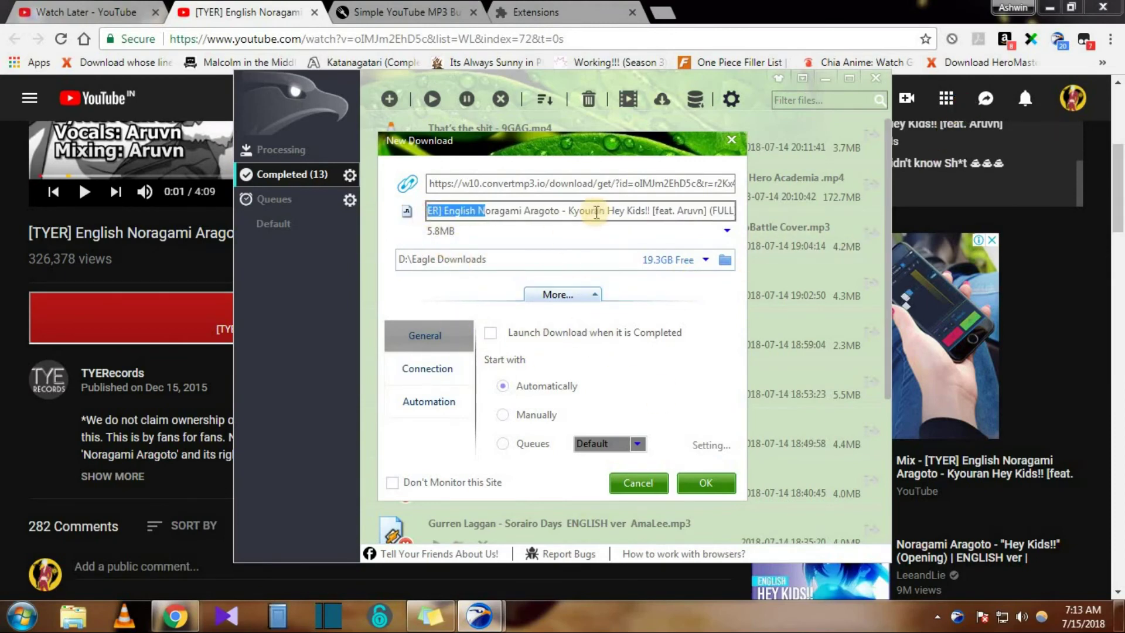
pyautogui.click(712, 480)
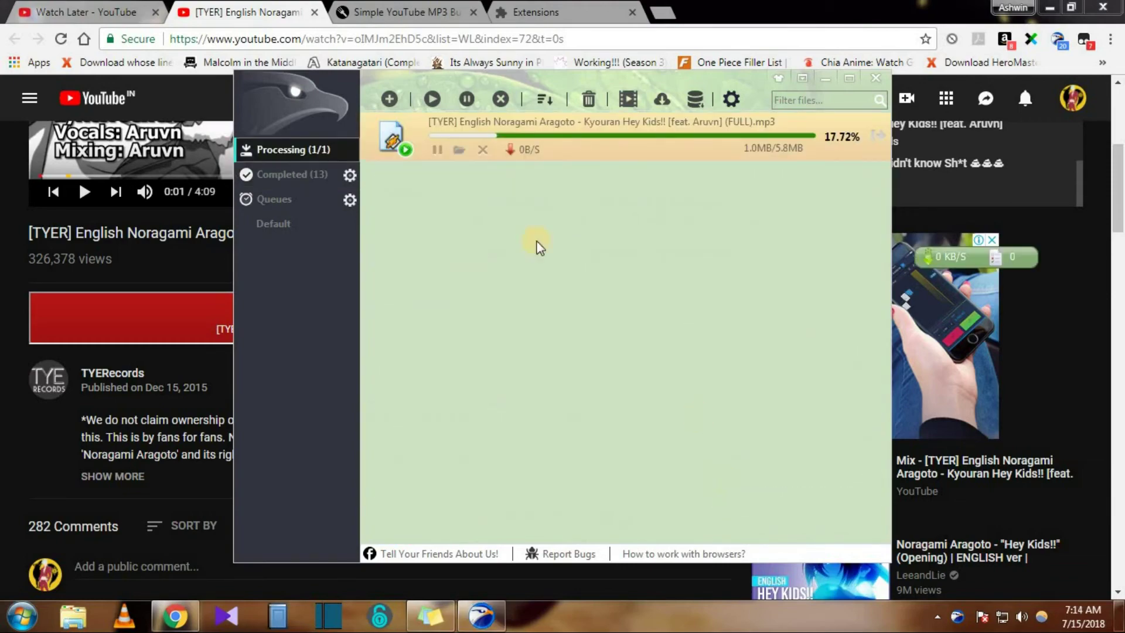
# Minimize EagleGet and load savefrom.net in place of the Extensions page
pyautogui.click(824, 78)
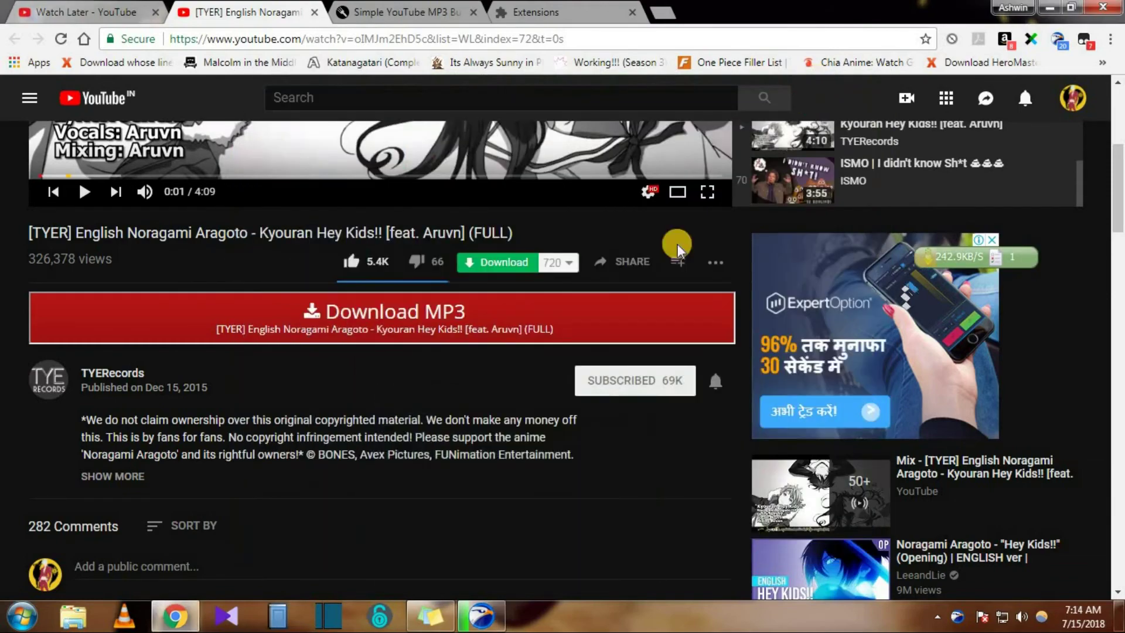
pyautogui.click(561, 16)
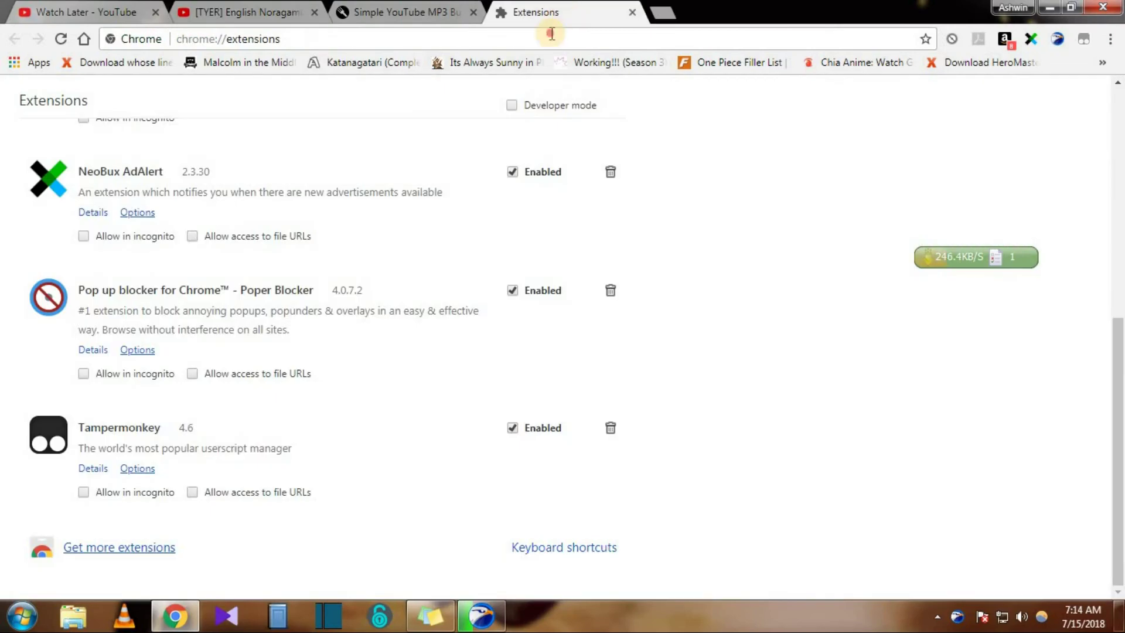
pyautogui.click(551, 34)
pyautogui.write('save')
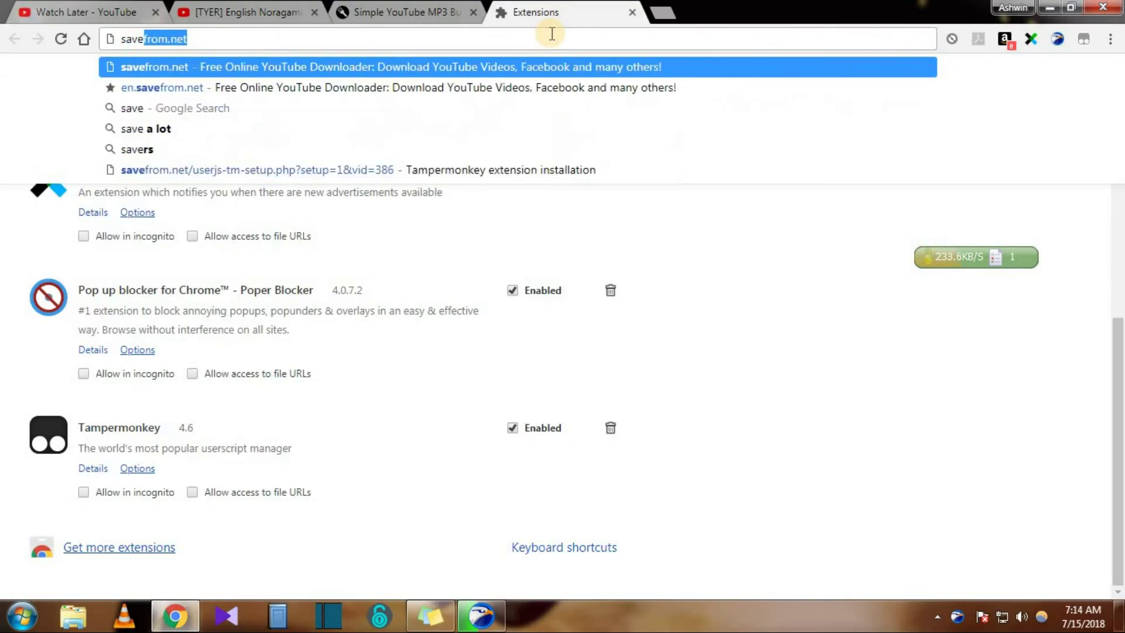
pyautogui.press('Return')
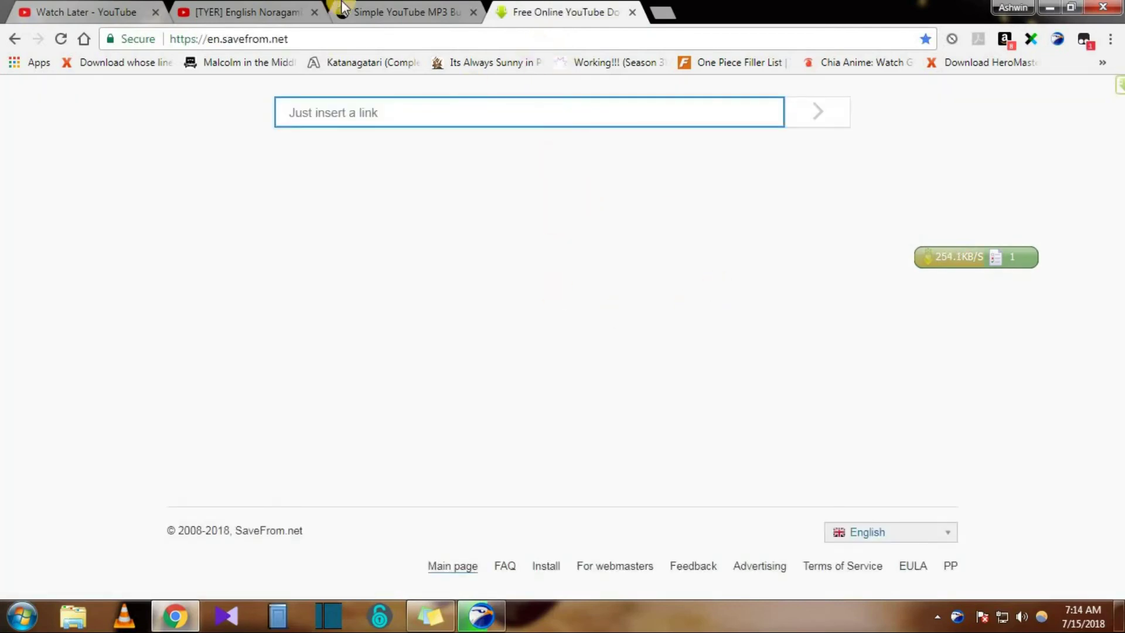
# Check the Noragami video tab, then close the savefrom.net tab
pyautogui.hotkey('ctrl', '2')
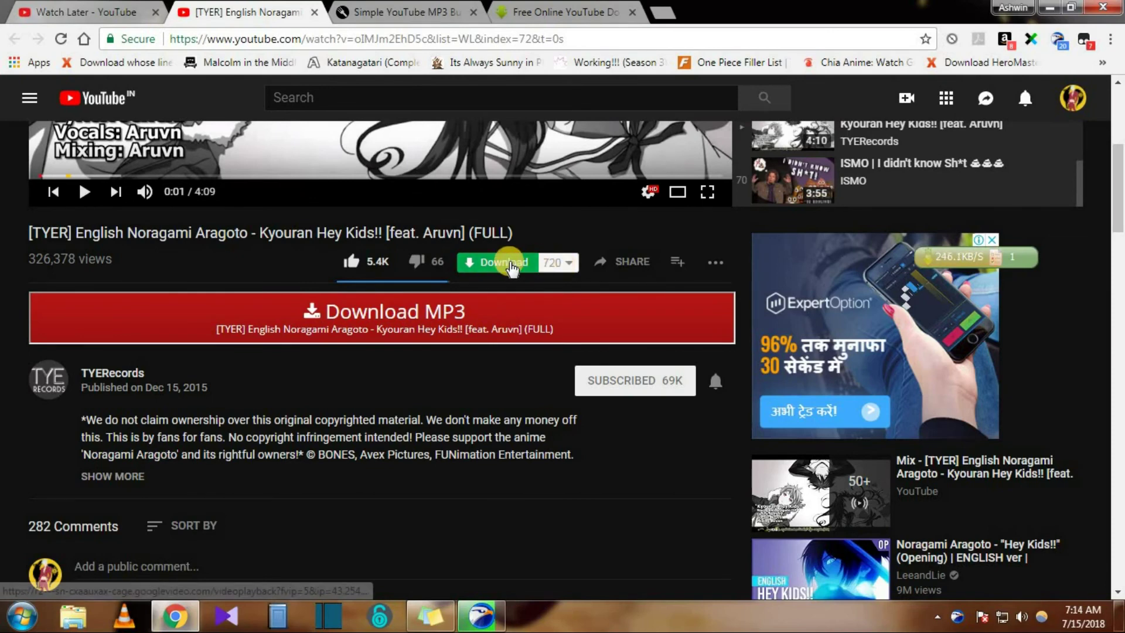
pyautogui.click(624, 11)
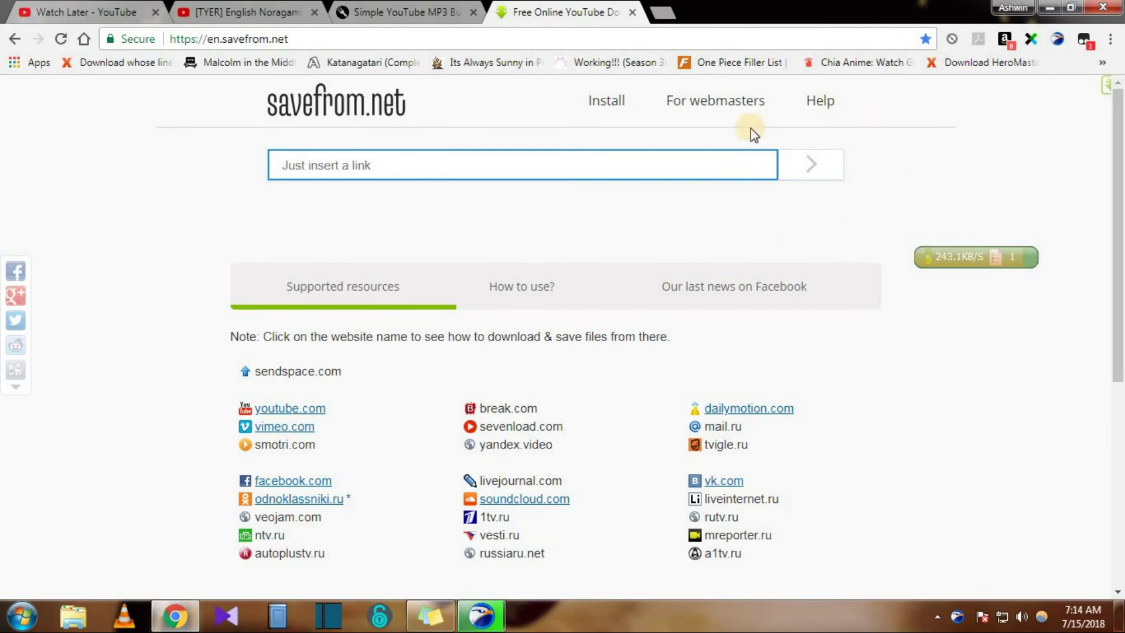
pyautogui.click(632, 12)
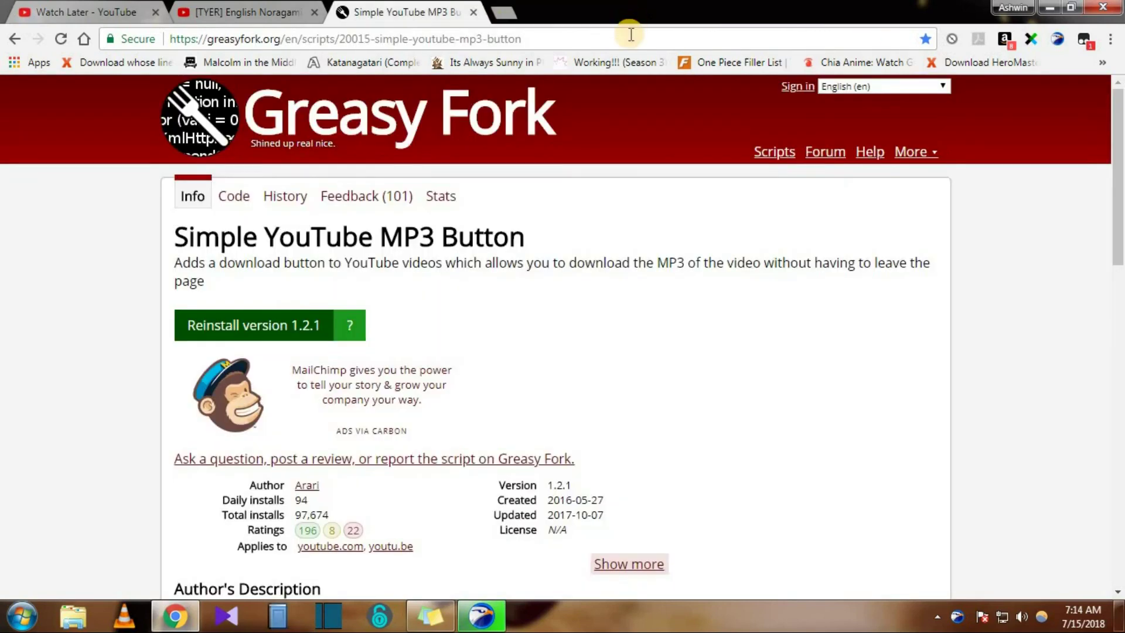